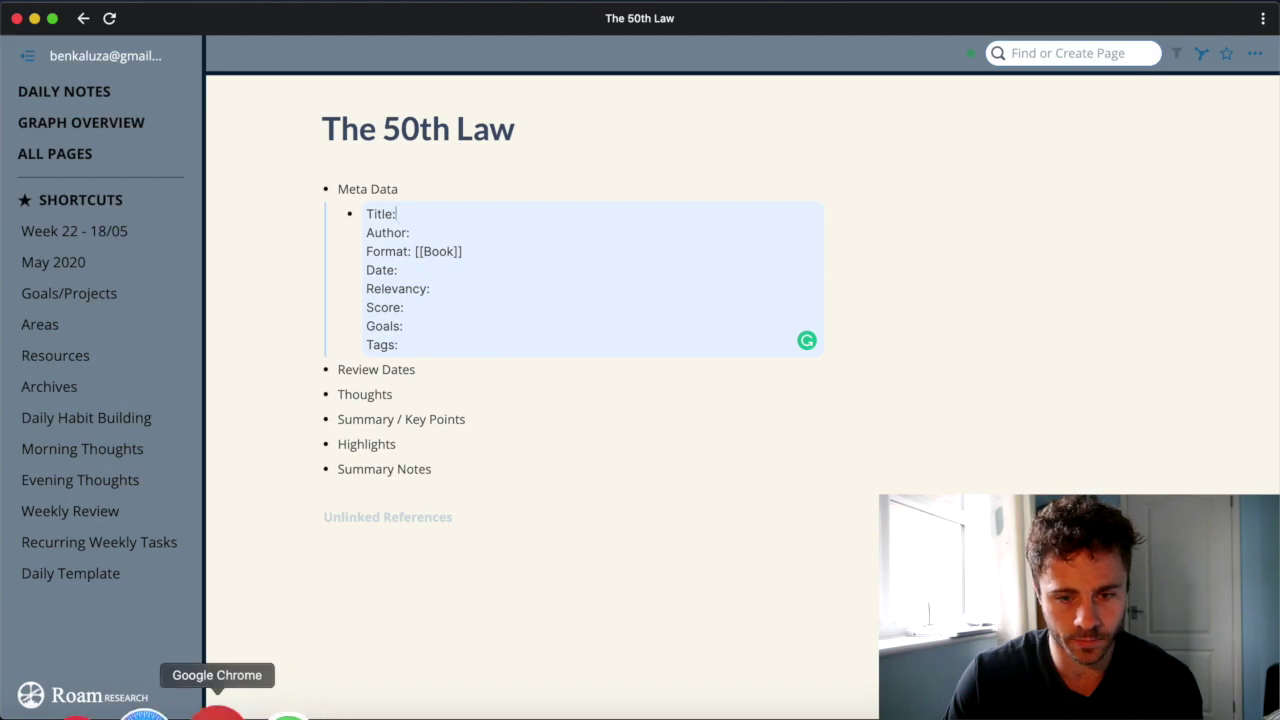
Step: Switch to Chrome and look over the two web summaries of The 50th Law on nateliason.com and grahammann.net
{"action": "left_click", "coordinate": [213, 712]}
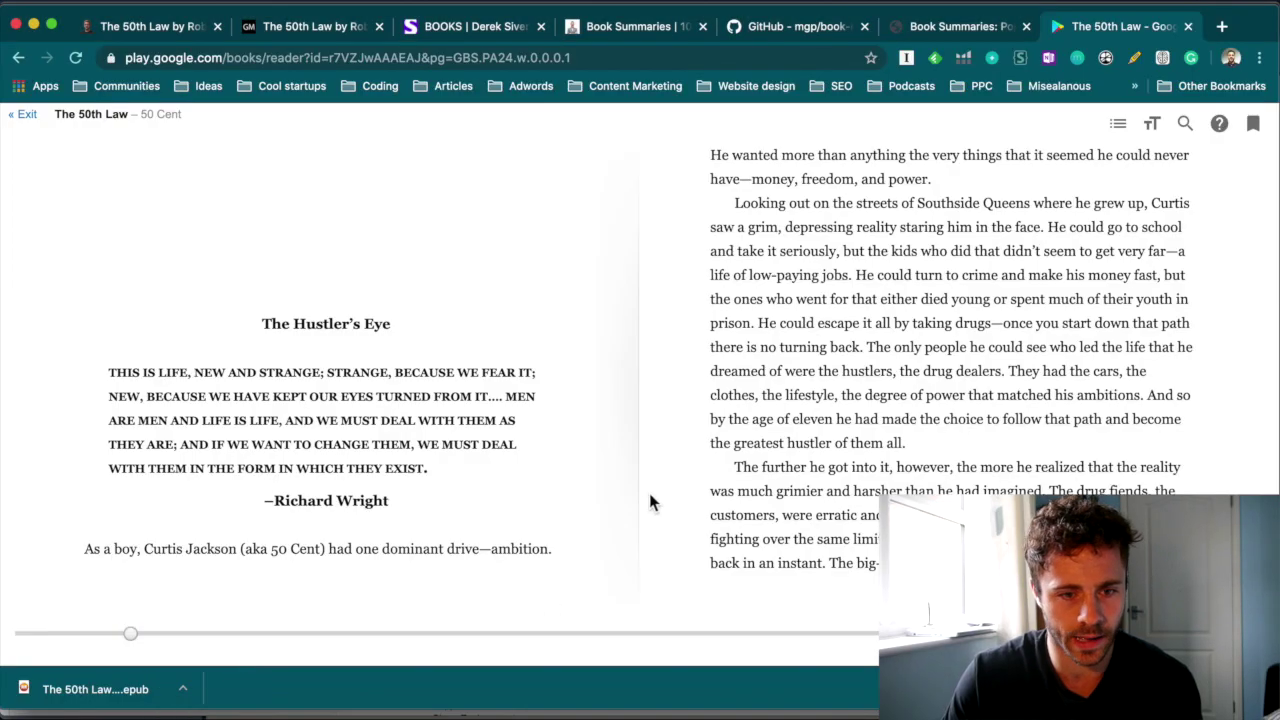
{"action": "left_click", "coordinate": [168, 25]}
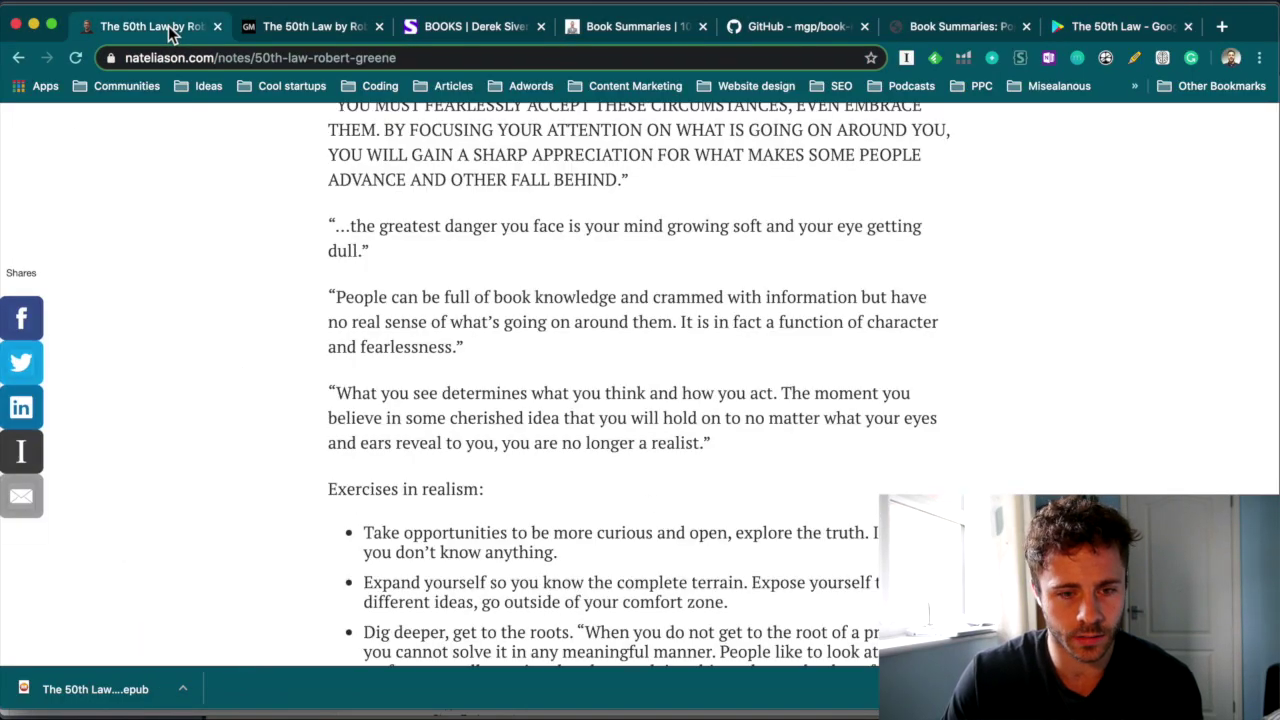
{"action": "scroll", "coordinate": [271, 248], "scroll_direction": "up", "scroll_amount": 15}
{"action": "scroll", "coordinate": [271, 248], "scroll_direction": "down", "scroll_amount": 3}
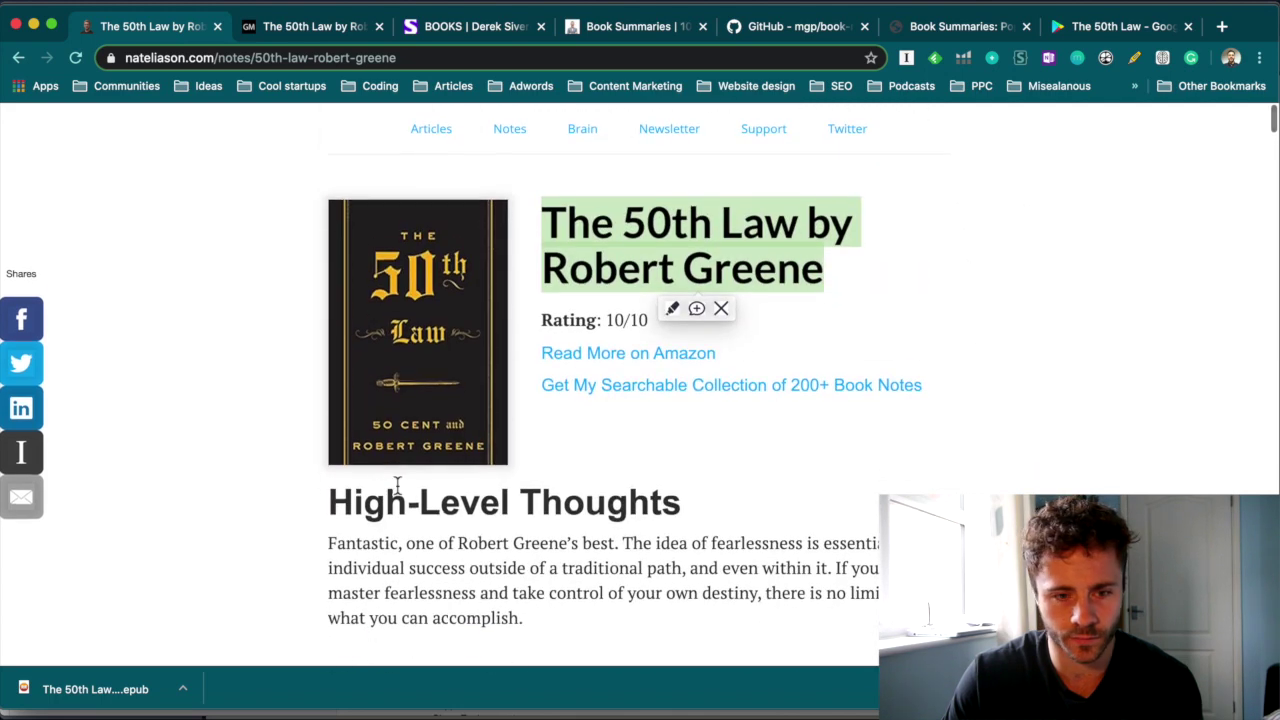
{"action": "left_click", "coordinate": [502, 299]}
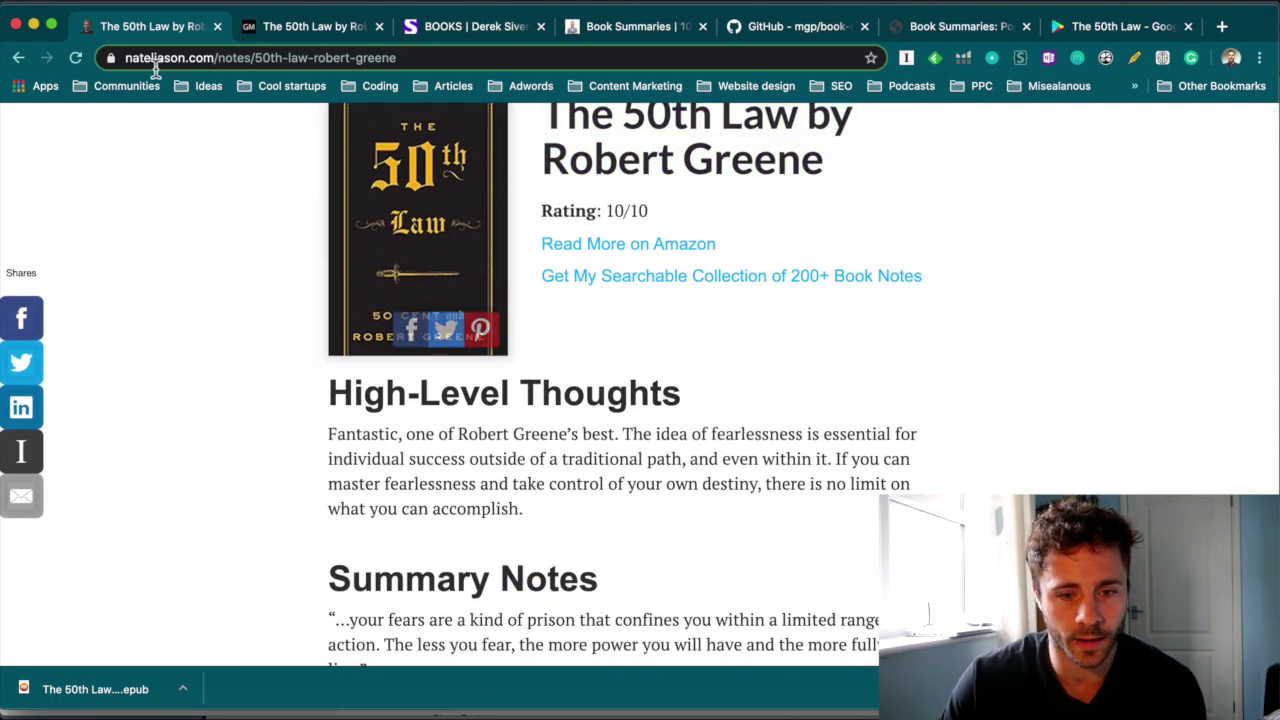
{"action": "scroll", "coordinate": [467, 342], "scroll_direction": "down", "scroll_amount": 3}
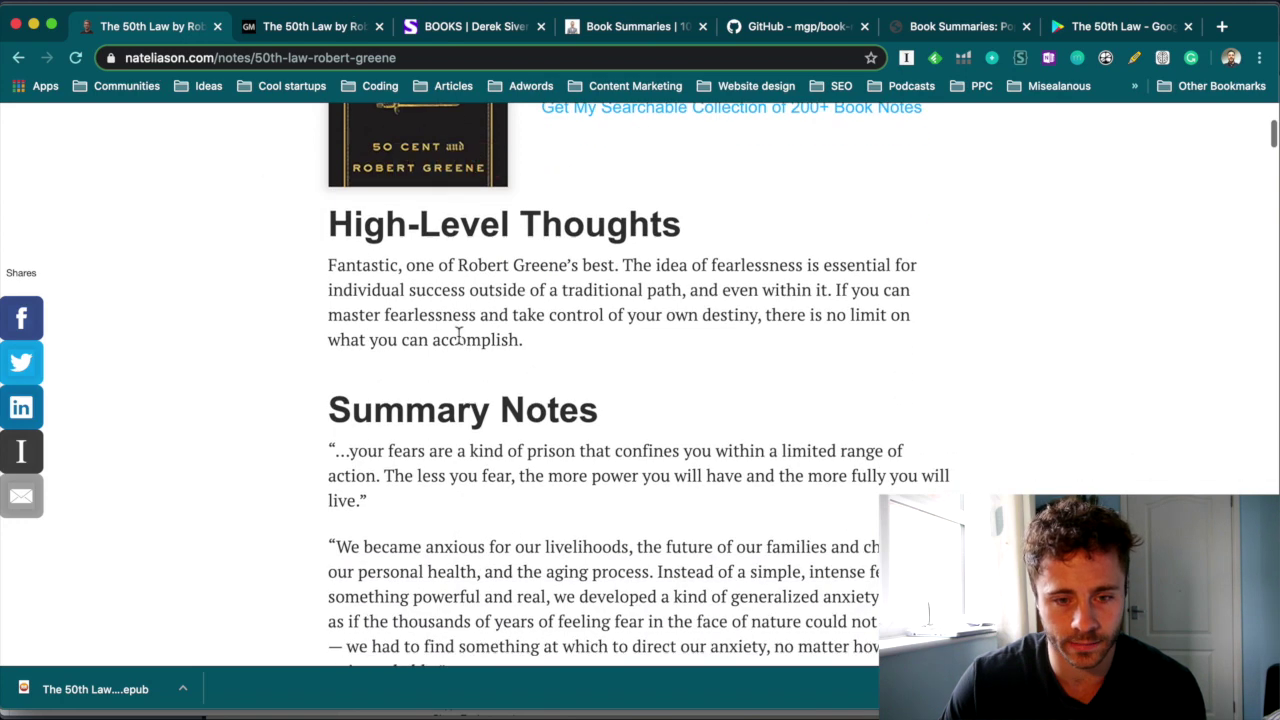
{"action": "left_click", "coordinate": [297, 36]}
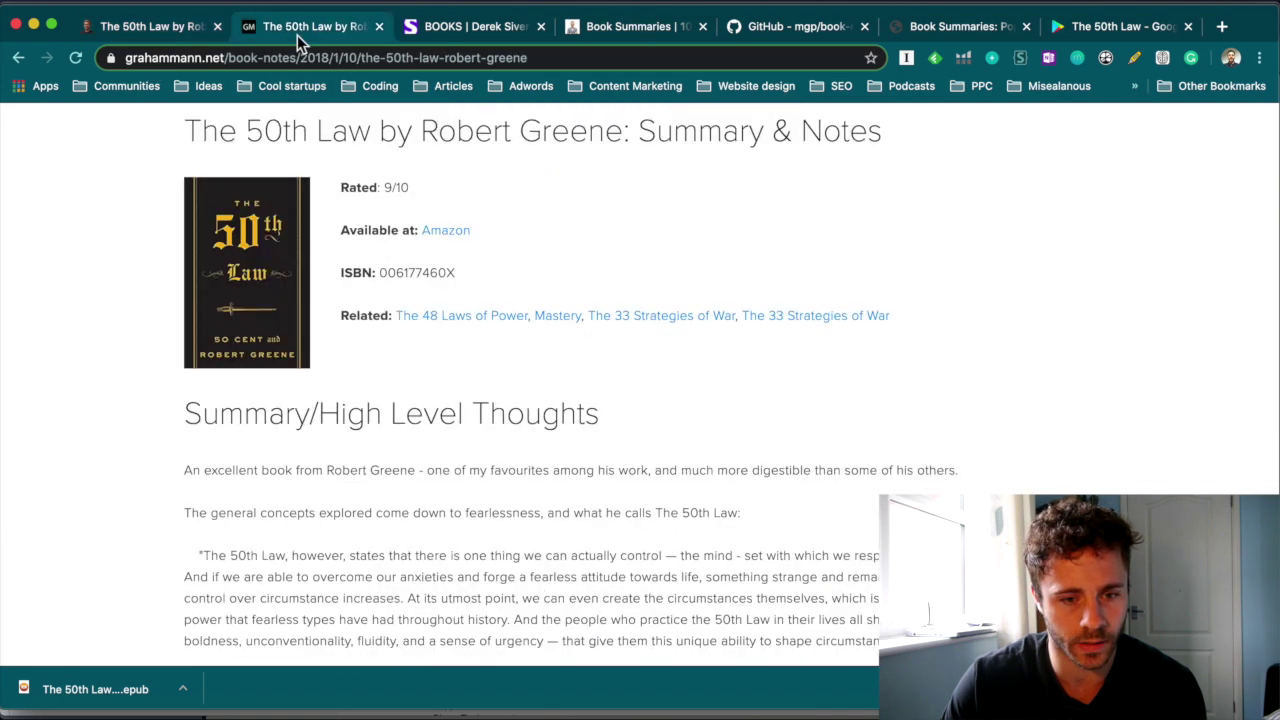
Step: Copy the nateliason.com notes from the High-Level Thoughts heading through the end of "The Sublime, confront your mortality"
{"action": "left_click", "coordinate": [138, 30]}
{"action": "scroll", "coordinate": [420, 360], "scroll_direction": "up", "scroll_amount": 5}
{"action": "scroll", "coordinate": [409, 368], "scroll_direction": "down", "scroll_amount": 2}
{"action": "mouse_move", "coordinate": [332, 400]}
{"action": "left_mouse_down"}
{"action": "mouse_move", "coordinate": [505, 460]}
{"action": "mouse_move", "coordinate": [492, 457]}
{"action": "mouse_move", "coordinate": [500, 429]}
{"action": "mouse_move", "coordinate": [820, 436]}
{"action": "left_mouse_up"}
{"action": "scroll", "coordinate": [505, 455], "scroll_direction": "down", "scroll_amount": 15}
{"action": "scroll", "coordinate": [504, 459], "scroll_direction": "down", "scroll_amount": 20}
{"action": "scroll", "coordinate": [504, 458], "scroll_direction": "down", "scroll_amount": 20}
{"action": "scroll", "coordinate": [500, 430], "scroll_direction": "down", "scroll_amount": 2}
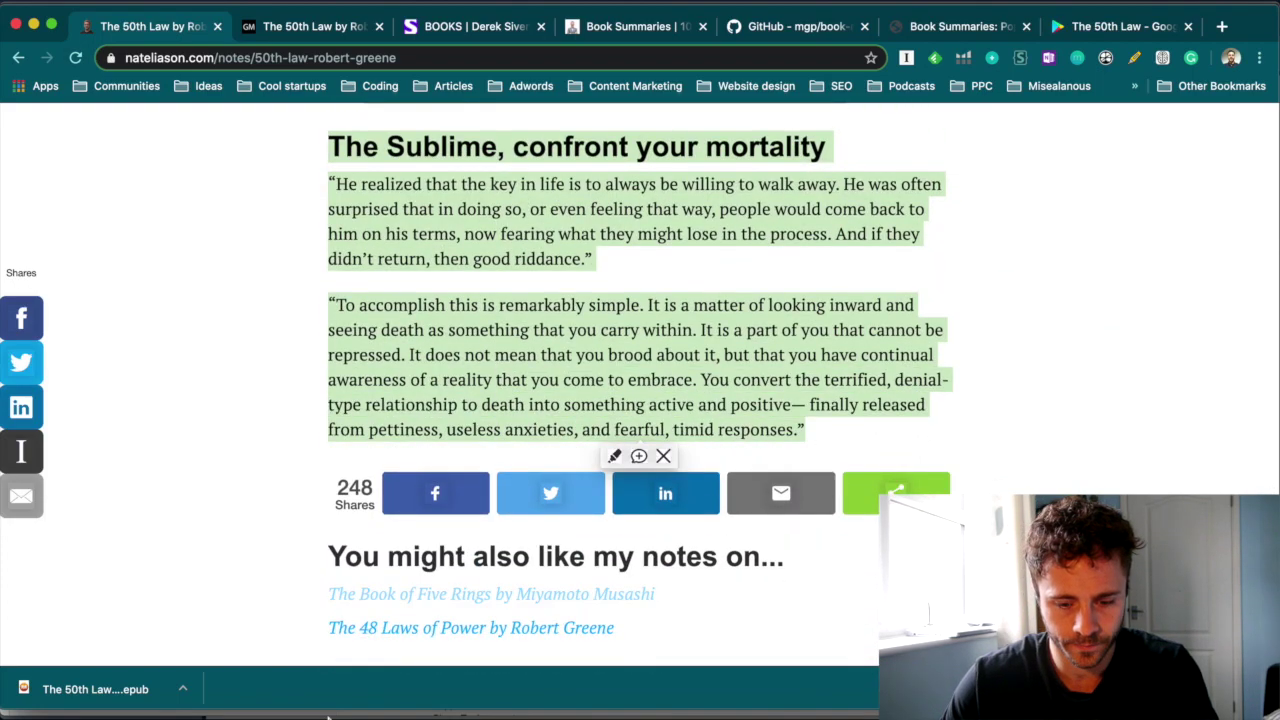
Step: In Roam, add a "Nat Eliason" bullet under Summary Notes, paste the copied notes beneath it, and collapse that bullet
{"action": "left_click", "coordinate": [454, 703]}
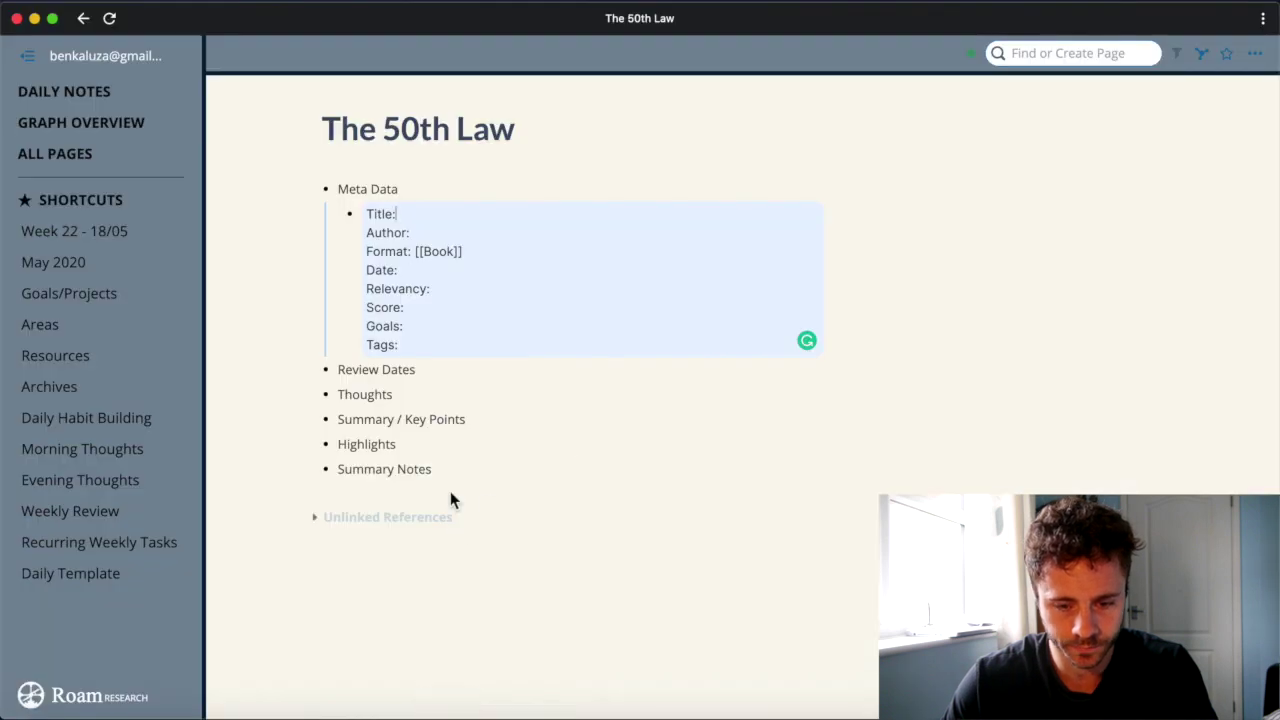
{"action": "left_click", "coordinate": [479, 477]}
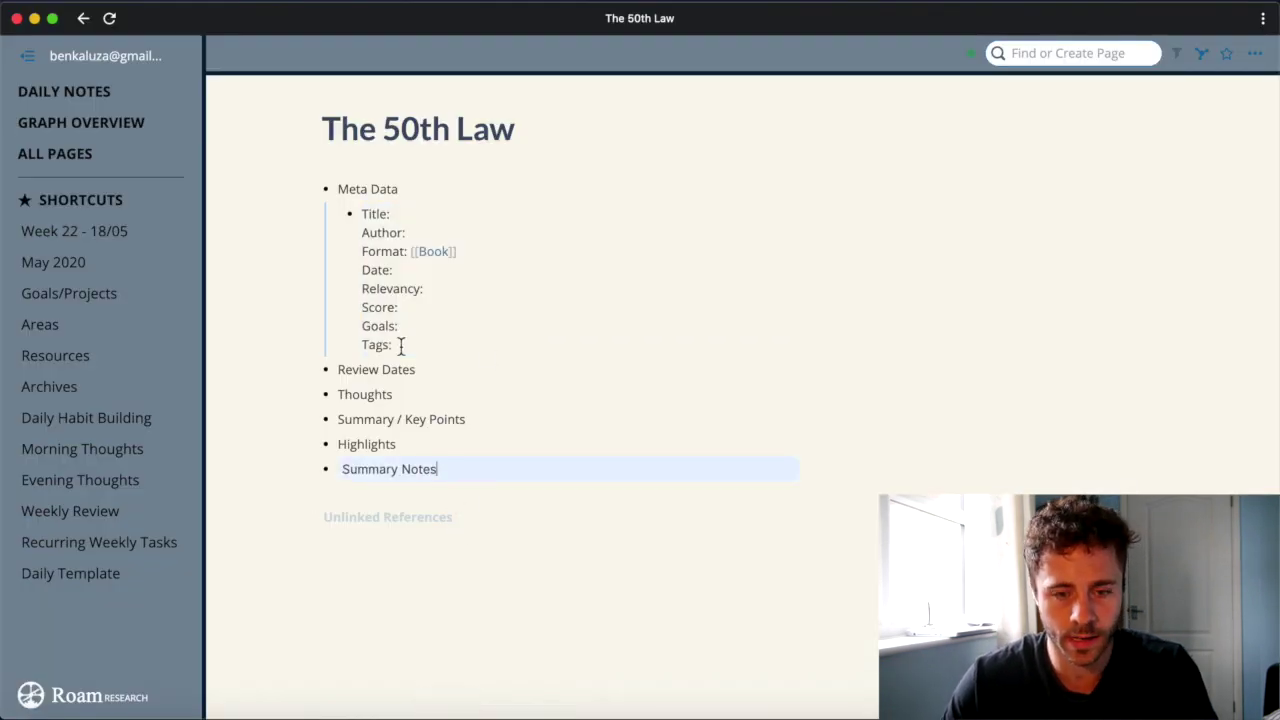
{"action": "left_click_drag", "start_coordinate": [351, 190], "coordinate": [418, 466]}
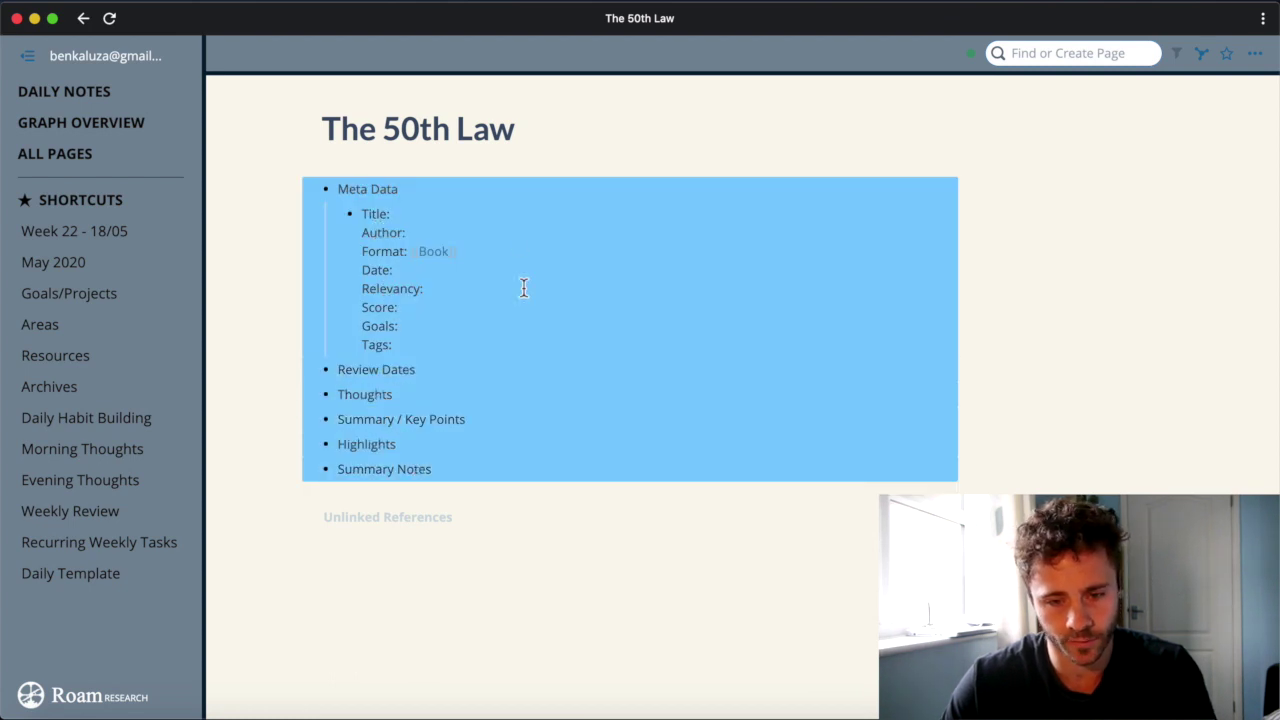
{"action": "left_click", "coordinate": [463, 472]}
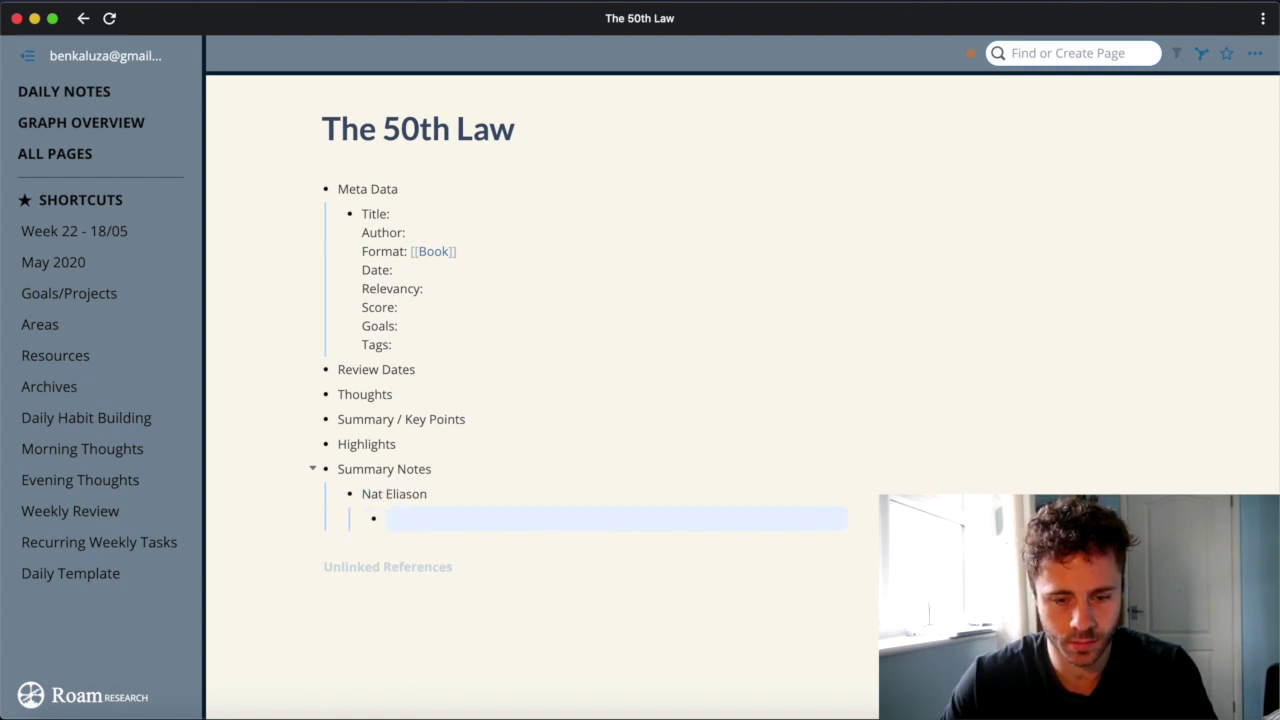
{"action": "key", "text": "super+v"}
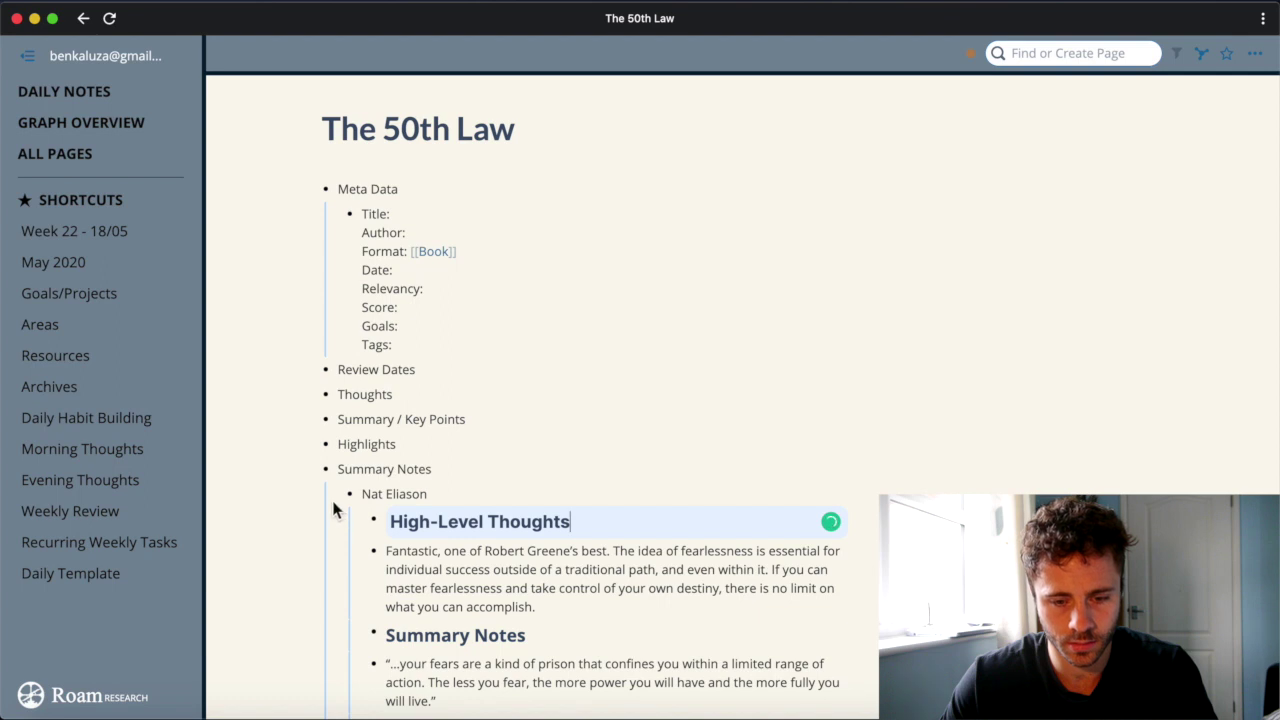
{"action": "key", "text": "super+Up"}
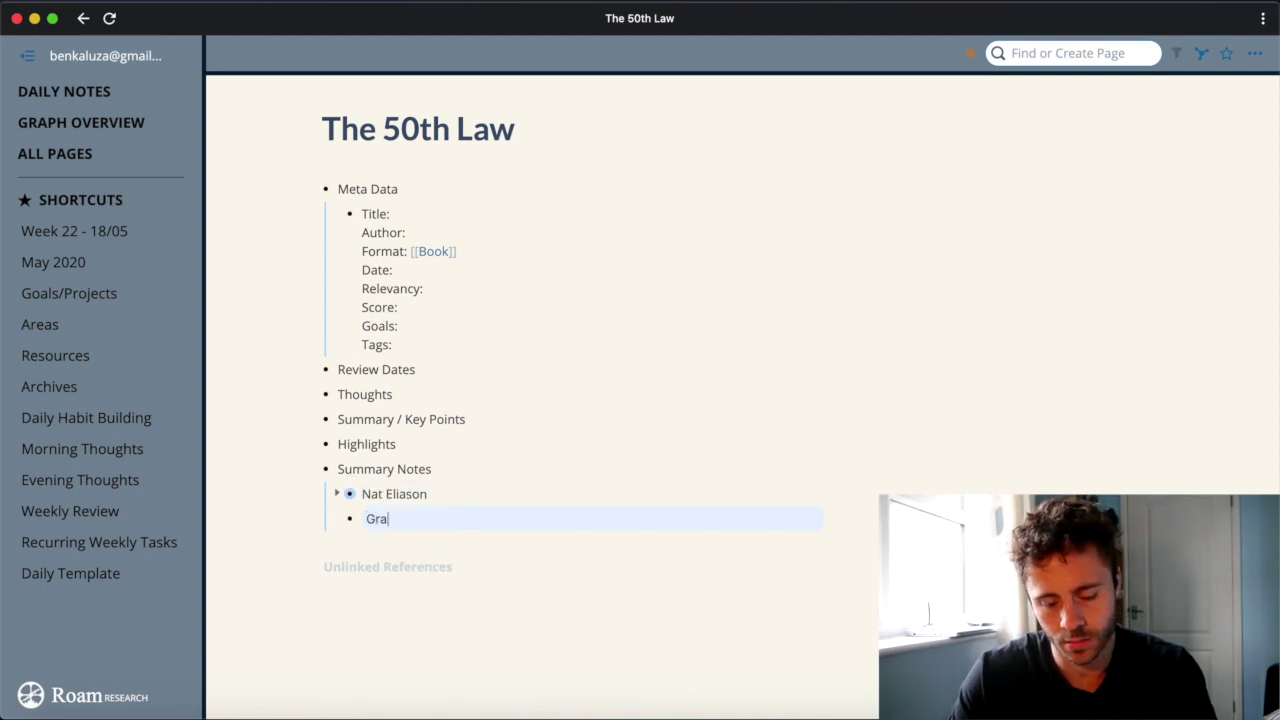
Step: Switch back to Chrome and skim the grahammann.net notes on The 50th Law from the high-level thoughts to the last chapter
{"action": "mouse_move", "coordinate": [351, 712]}
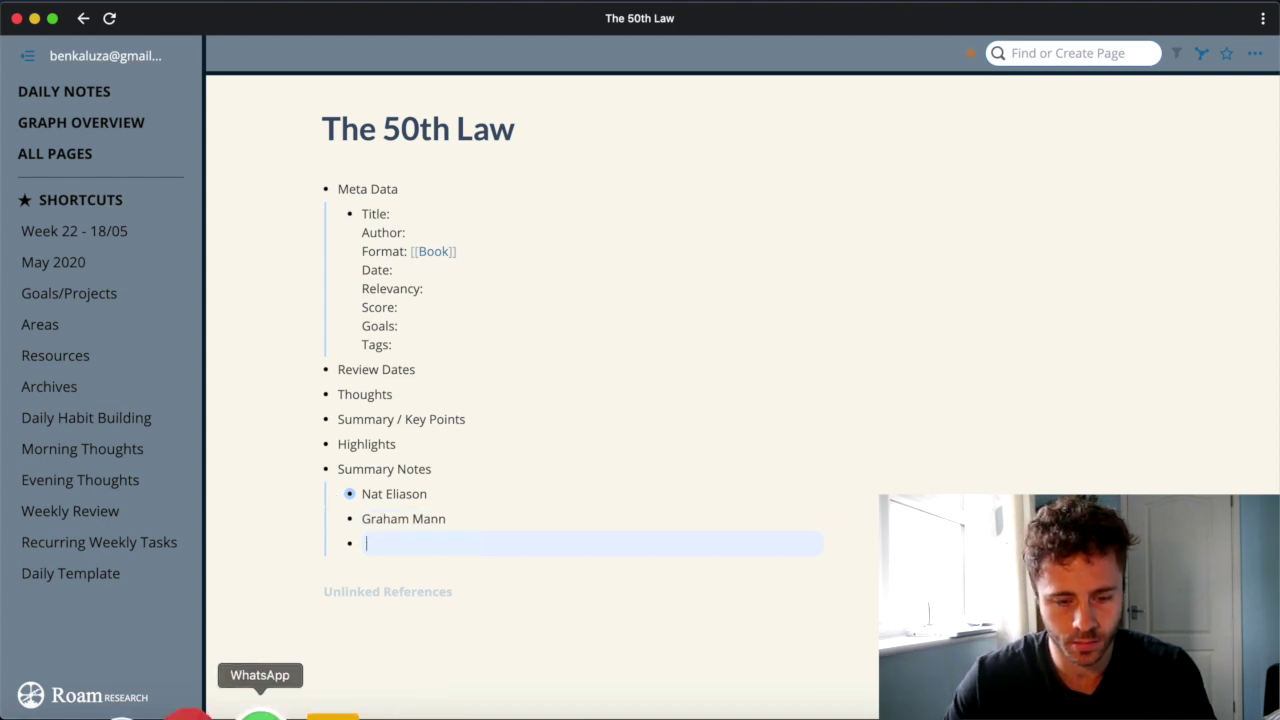
{"action": "left_click", "coordinate": [200, 710]}
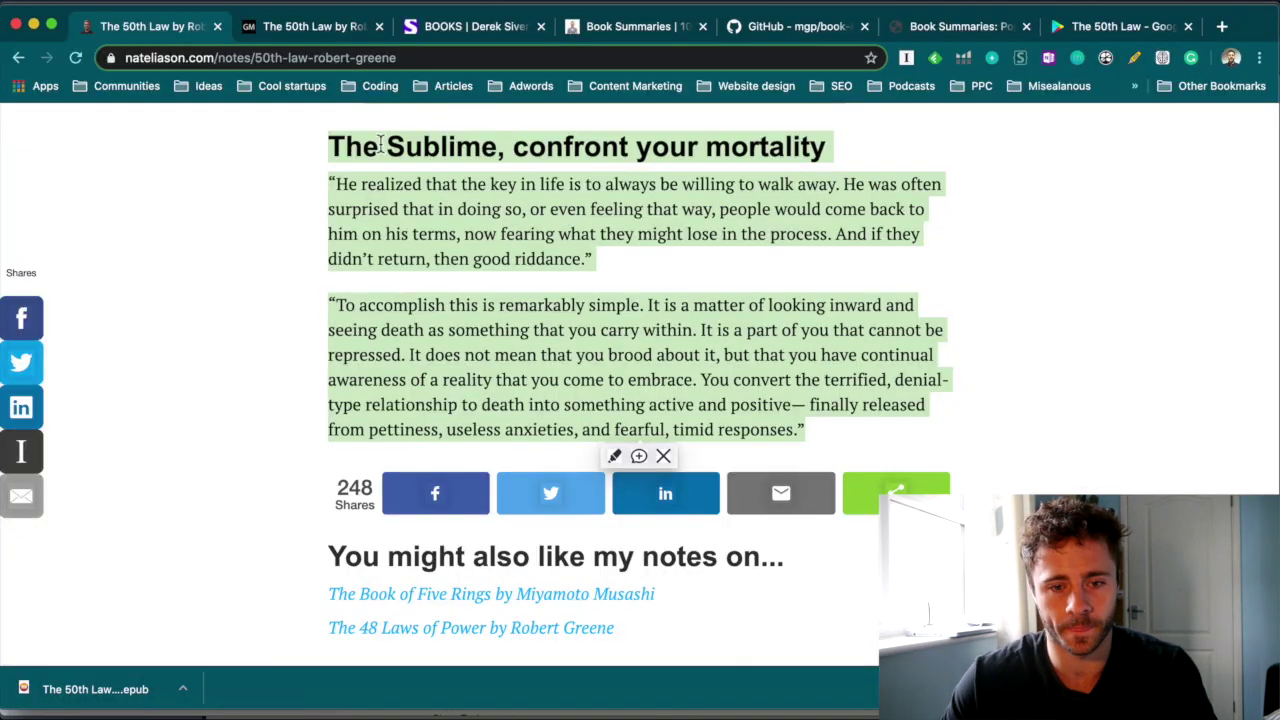
{"action": "left_click", "coordinate": [310, 30]}
{"action": "scroll", "coordinate": [298, 416], "scroll_direction": "down", "scroll_amount": 1}
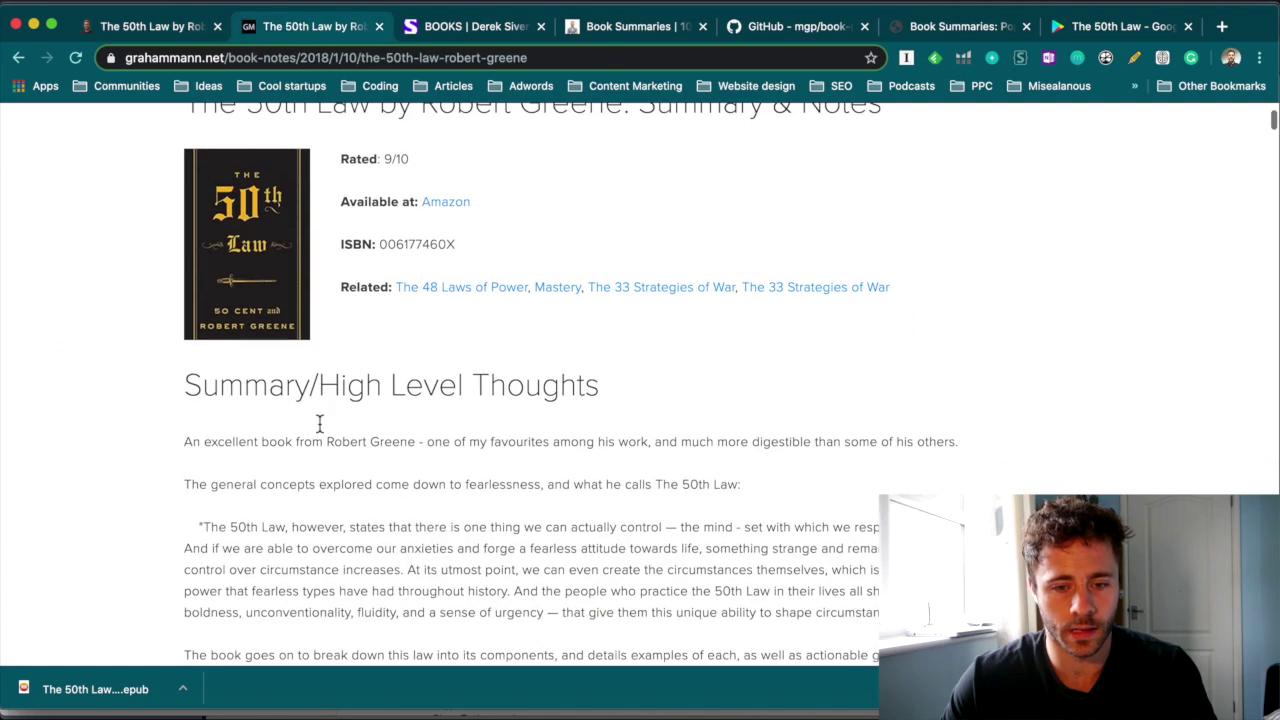
{"action": "scroll", "coordinate": [239, 416], "scroll_direction": "up", "scroll_amount": 3}
{"action": "left_click_drag", "start_coordinate": [184, 433], "coordinate": [286, 433]}
{"action": "scroll", "coordinate": [824, 461], "scroll_direction": "down", "scroll_amount": 10}
{"action": "scroll", "coordinate": [824, 461], "scroll_direction": "down", "scroll_amount": 2}
{"action": "scroll", "coordinate": [824, 461], "scroll_direction": "up", "scroll_amount": 5}
{"action": "scroll", "coordinate": [824, 461], "scroll_direction": "down", "scroll_amount": 10}
{"action": "scroll", "coordinate": [824, 461], "scroll_direction": "down", "scroll_amount": 15}
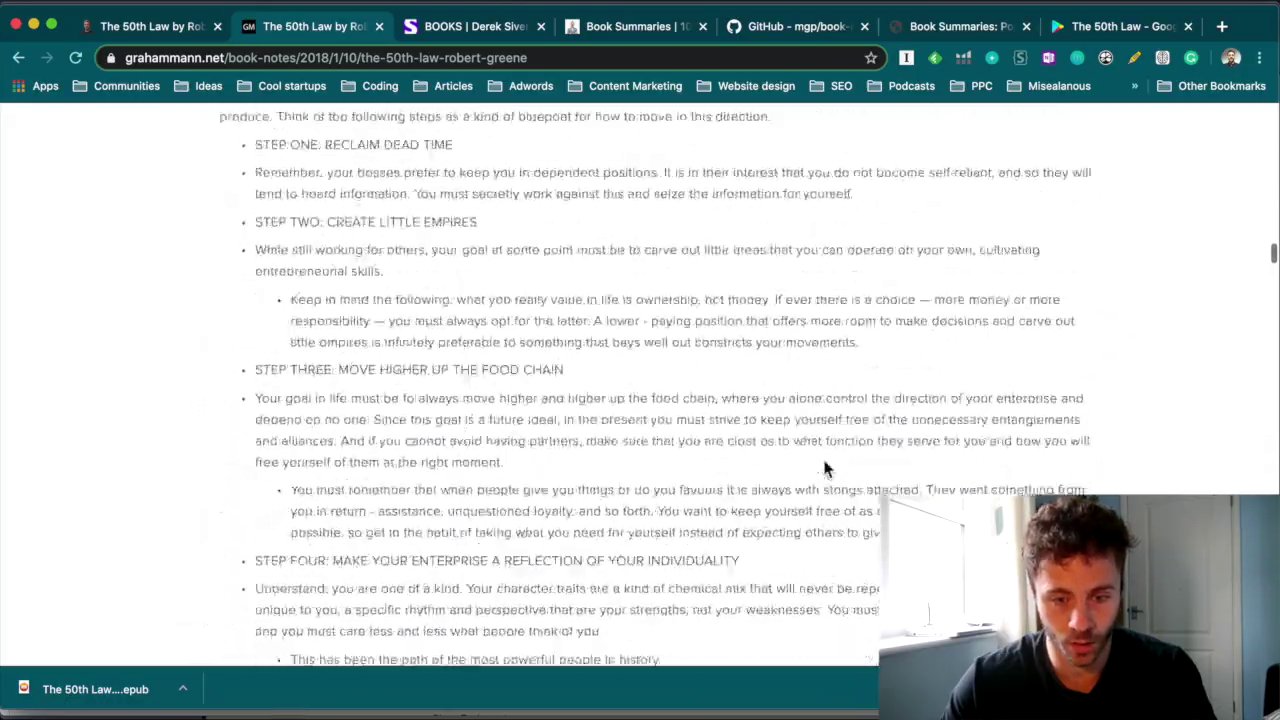
{"action": "scroll", "coordinate": [824, 461], "scroll_direction": "down", "scroll_amount": 15}
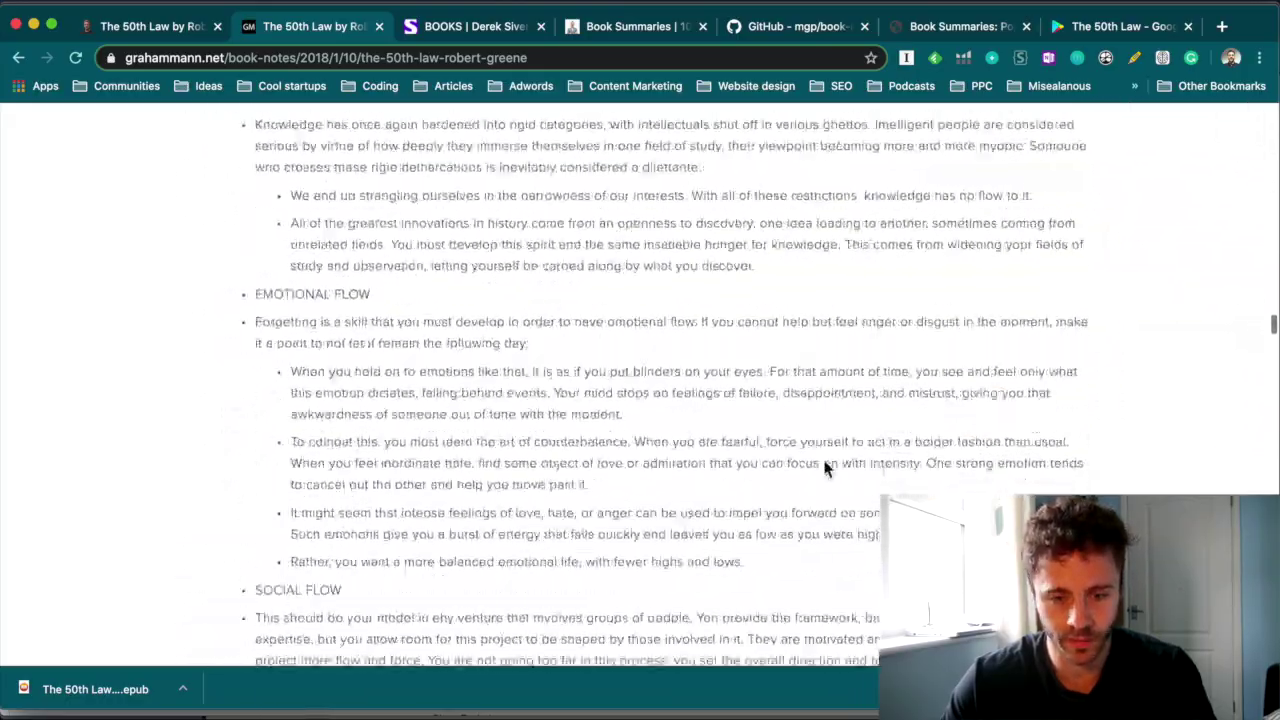
{"action": "scroll", "coordinate": [824, 461], "scroll_direction": "down", "scroll_amount": 15}
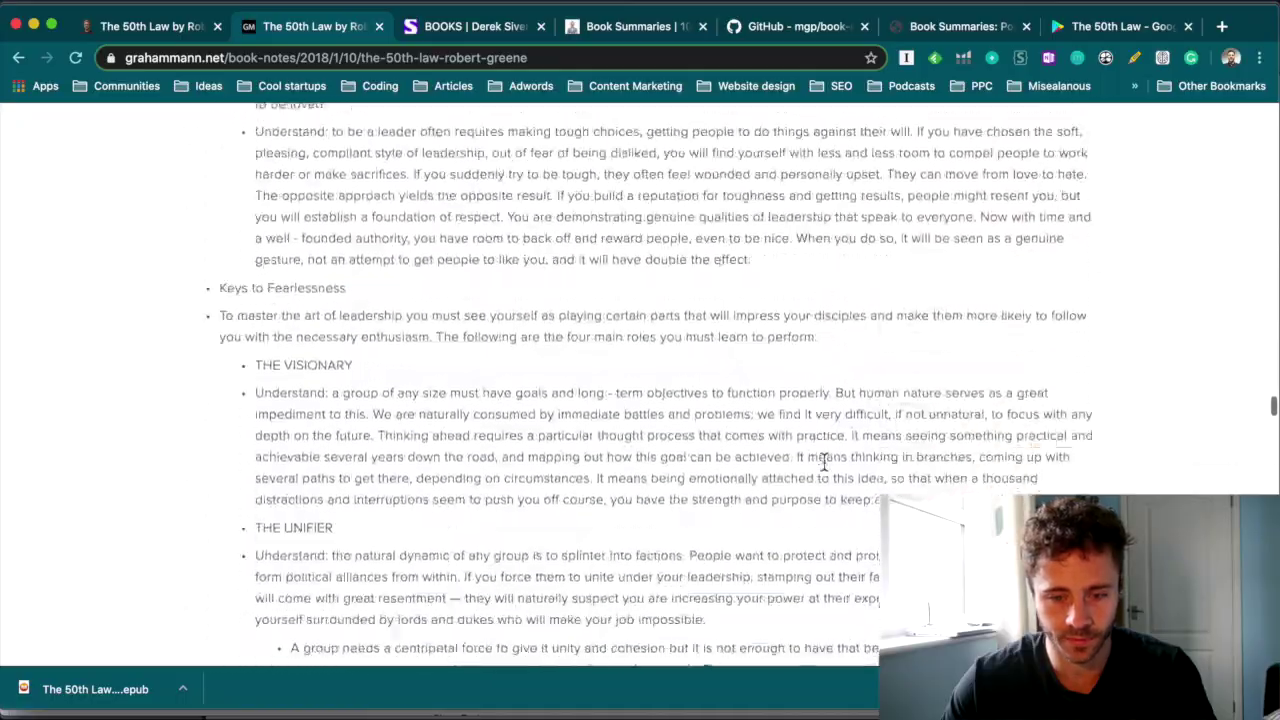
{"action": "scroll", "coordinate": [824, 469], "scroll_direction": "down", "scroll_amount": 15}
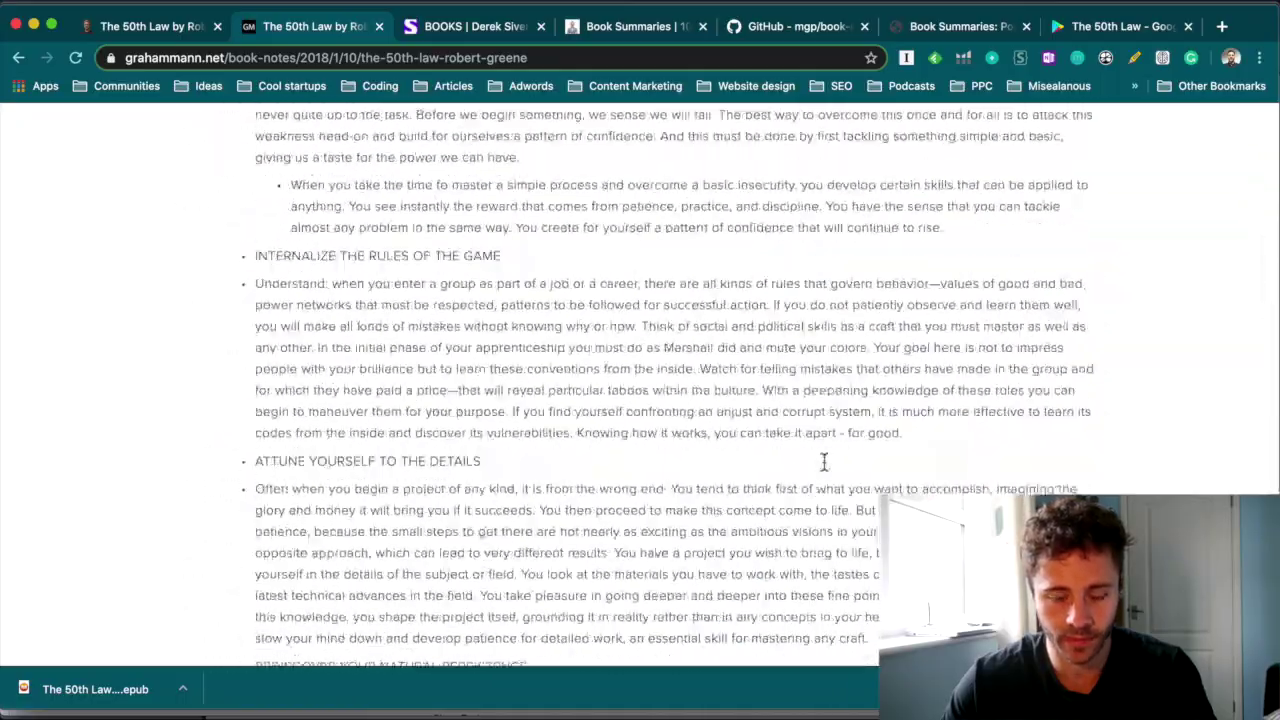
{"action": "scroll", "coordinate": [824, 469], "scroll_direction": "down", "scroll_amount": 15}
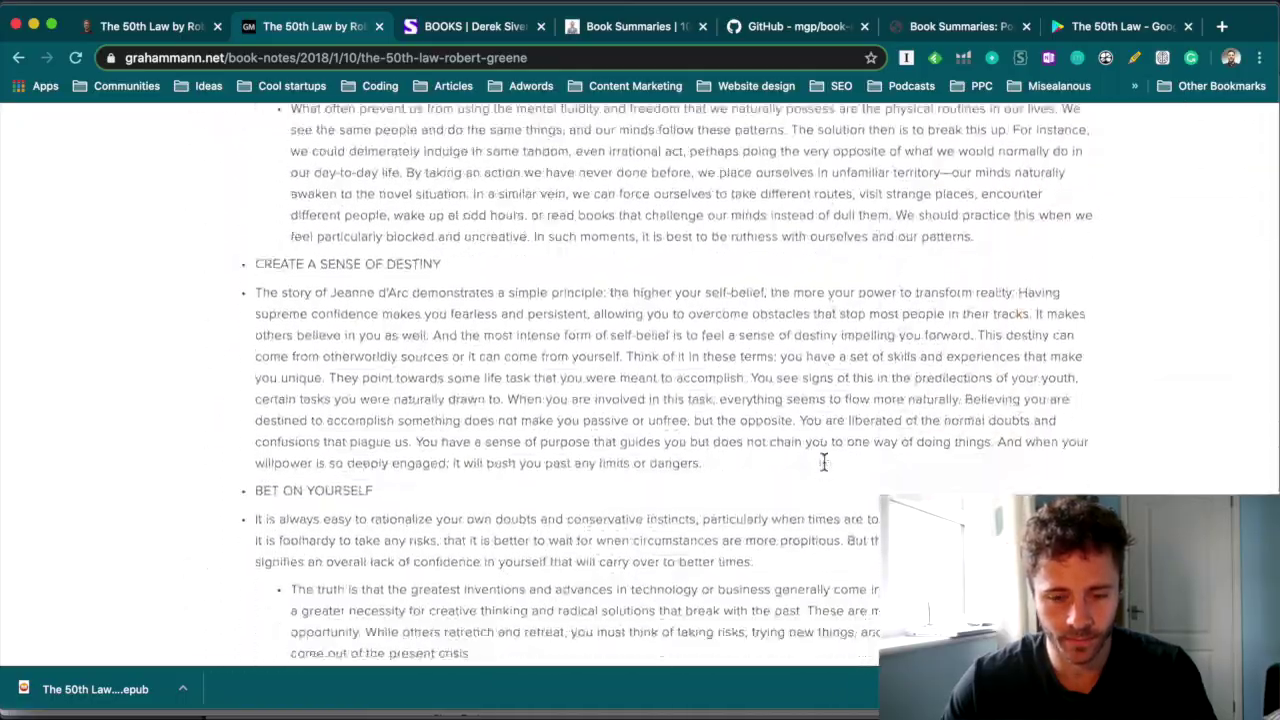
{"action": "scroll", "coordinate": [824, 469], "scroll_direction": "down", "scroll_amount": 5}
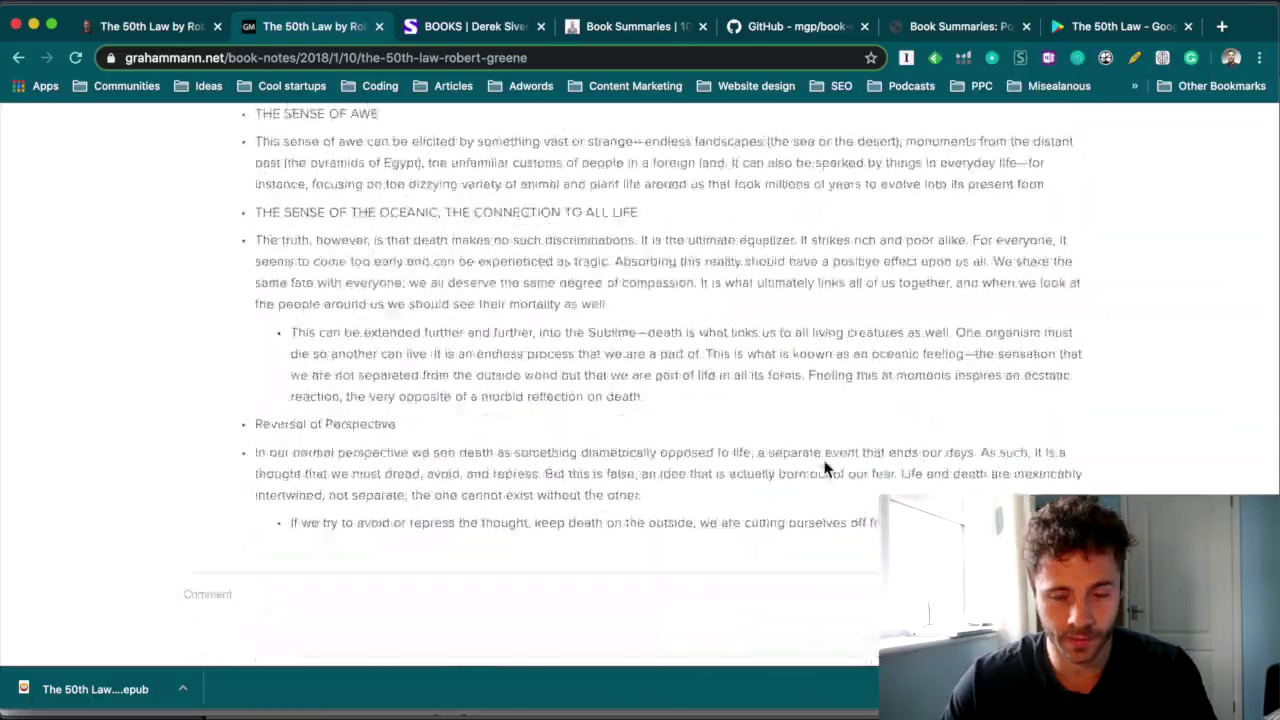
{"action": "scroll", "coordinate": [824, 465], "scroll_direction": "up", "scroll_amount": 15}
{"action": "scroll", "coordinate": [824, 462], "scroll_direction": "down", "scroll_amount": 20}
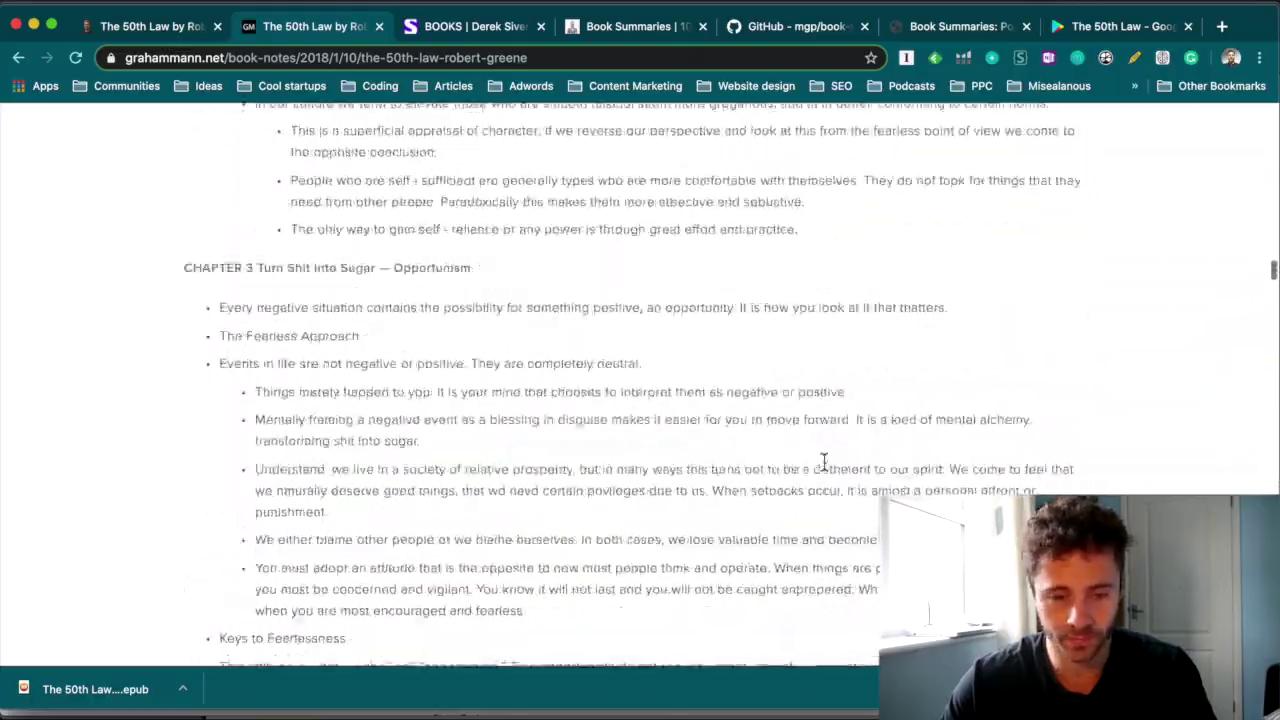
{"action": "scroll", "coordinate": [346, 517], "scroll_direction": "up", "scroll_amount": 8}
{"action": "scroll", "coordinate": [346, 517], "scroll_direction": "down", "scroll_amount": 6}
{"action": "scroll", "coordinate": [343, 486], "scroll_direction": "up", "scroll_amount": 3}
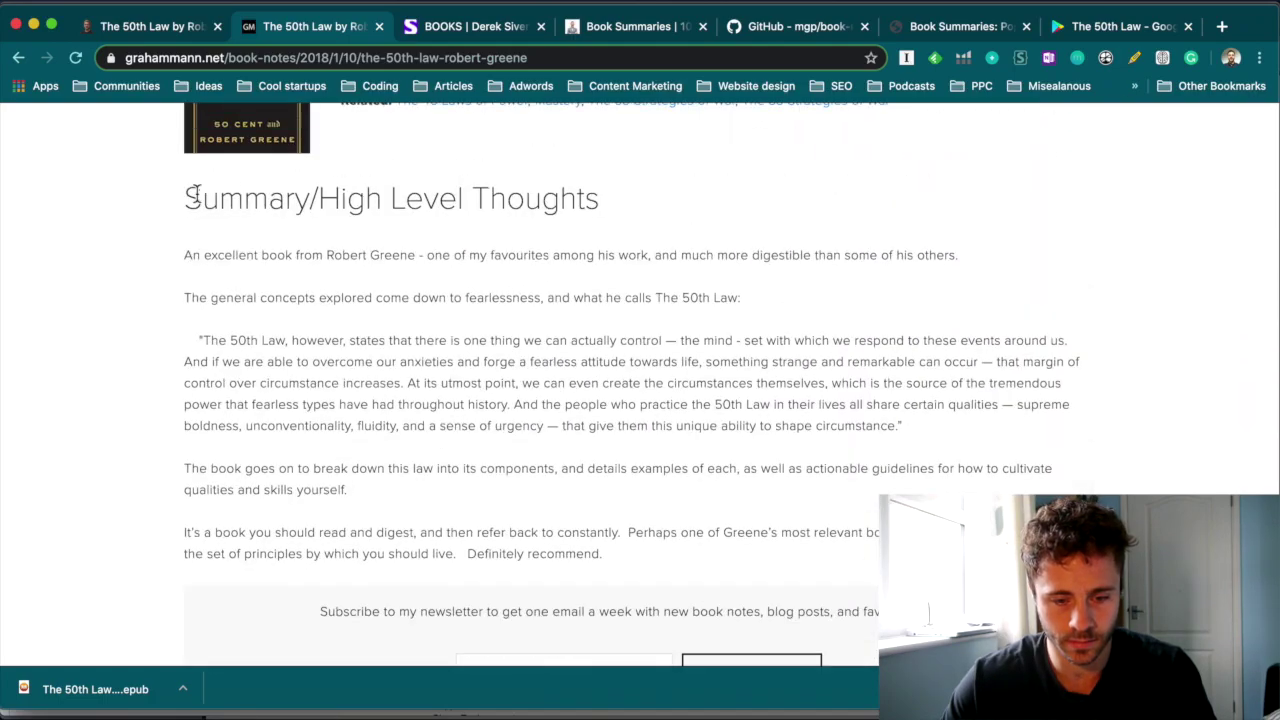
Step: Copy the grahammann.net chapter notes down to the final point under Reversal of Perspective
{"action": "scroll", "coordinate": [196, 197], "scroll_direction": "down", "scroll_amount": 3}
{"action": "left_click_drag", "start_coordinate": [193, 518], "coordinate": [987, 395]}
{"action": "scroll", "coordinate": [300, 560], "scroll_direction": "down", "scroll_amount": 10}
{"action": "scroll", "coordinate": [300, 560], "scroll_direction": "down", "scroll_amount": 15}
{"action": "scroll", "coordinate": [298, 545], "scroll_direction": "down", "scroll_amount": 15}
{"action": "scroll", "coordinate": [297, 540], "scroll_direction": "down", "scroll_amount": 15}
{"action": "scroll", "coordinate": [297, 534], "scroll_direction": "down", "scroll_amount": 15}
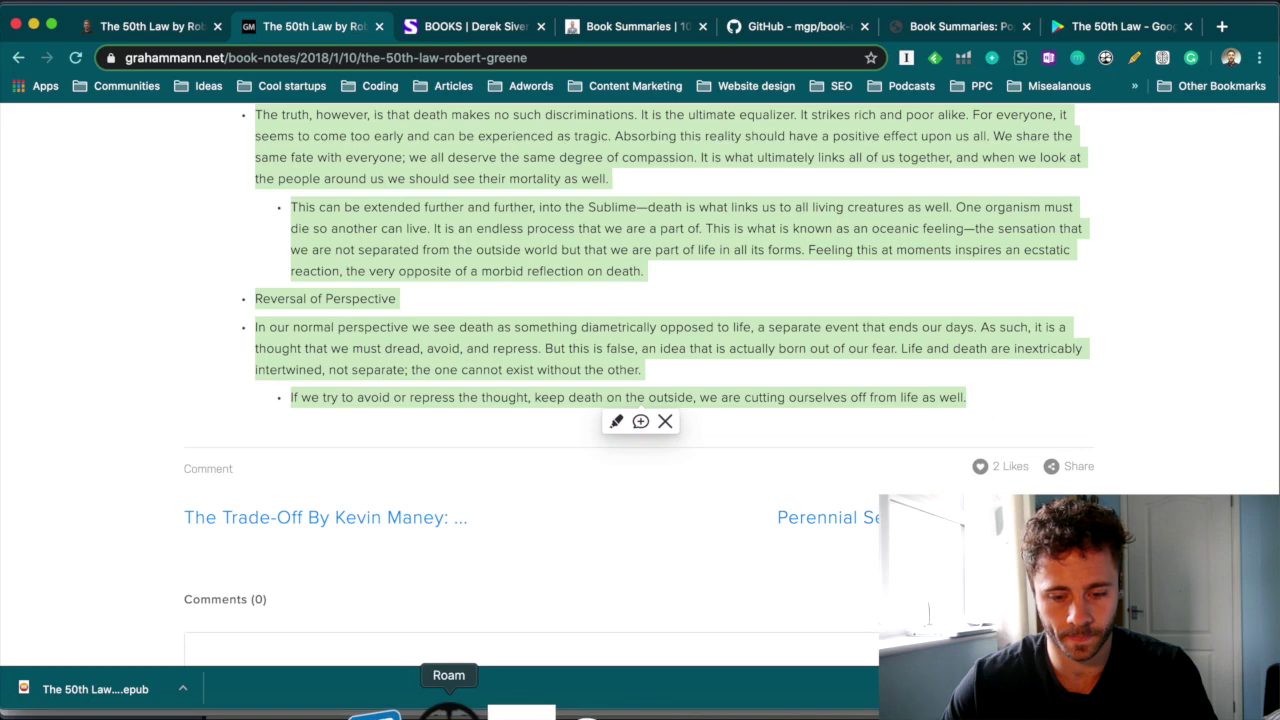
Step: Switch to Roam and paste the copied chapter notes under the "Graham Mann" bullet in Summary Notes
{"action": "left_click", "coordinate": [449, 712]}
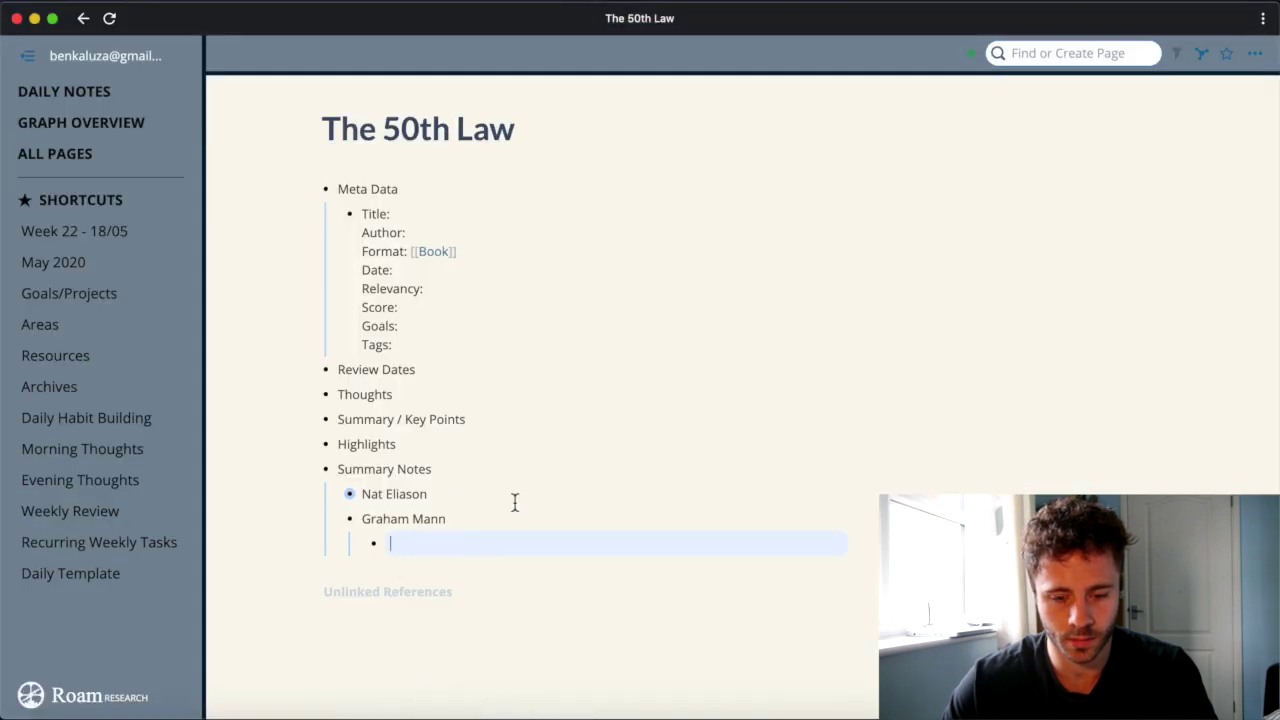
{"action": "key", "text": "super+v"}
{"action": "scroll", "coordinate": [553, 509], "scroll_direction": "down", "scroll_amount": 15}
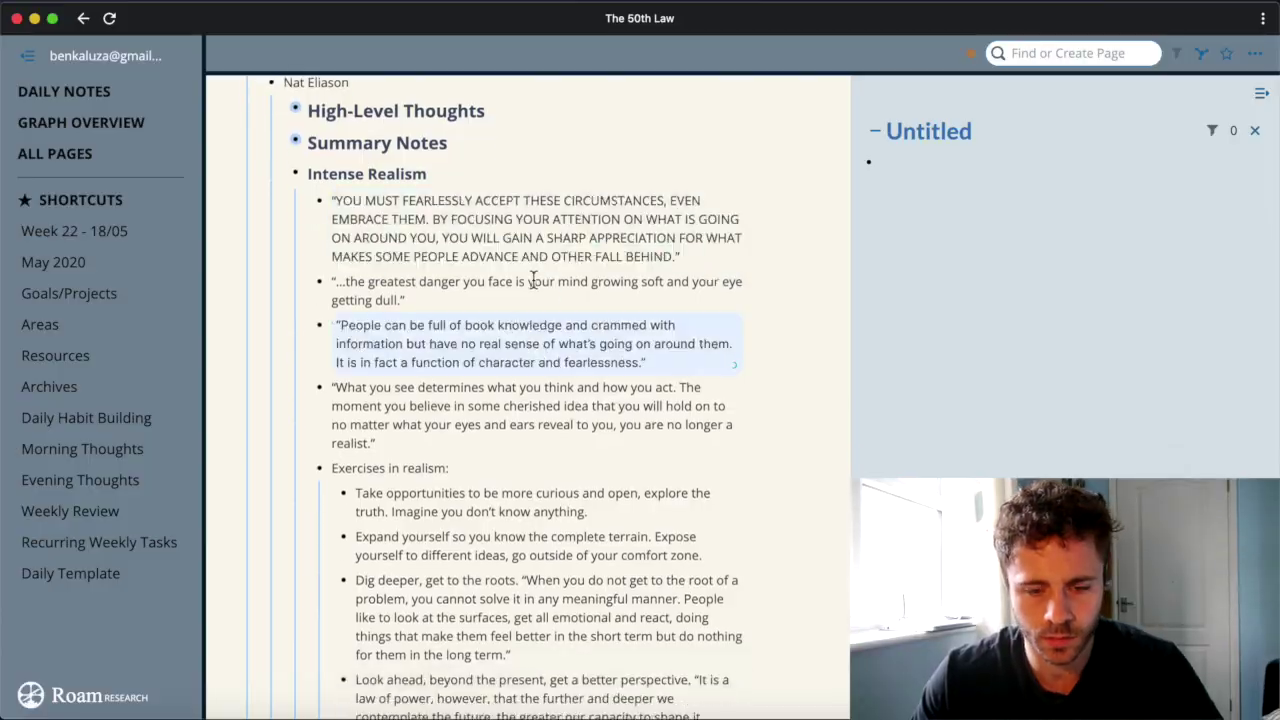
Step: Copy the "By focusing your attention", "Take opportunities" and "Expand yourself" passages from Intense Realism into the Untitled side note, and collapse that section
{"action": "left_click_drag", "start_coordinate": [400, 215], "coordinate": [1000, 190]}
{"action": "mouse_move", "coordinate": [440, 240]}
{"action": "left_mouse_down"}
{"action": "mouse_move", "coordinate": [877, 260]}
{"action": "mouse_move", "coordinate": [1000, 300]}
{"action": "left_mouse_up"}
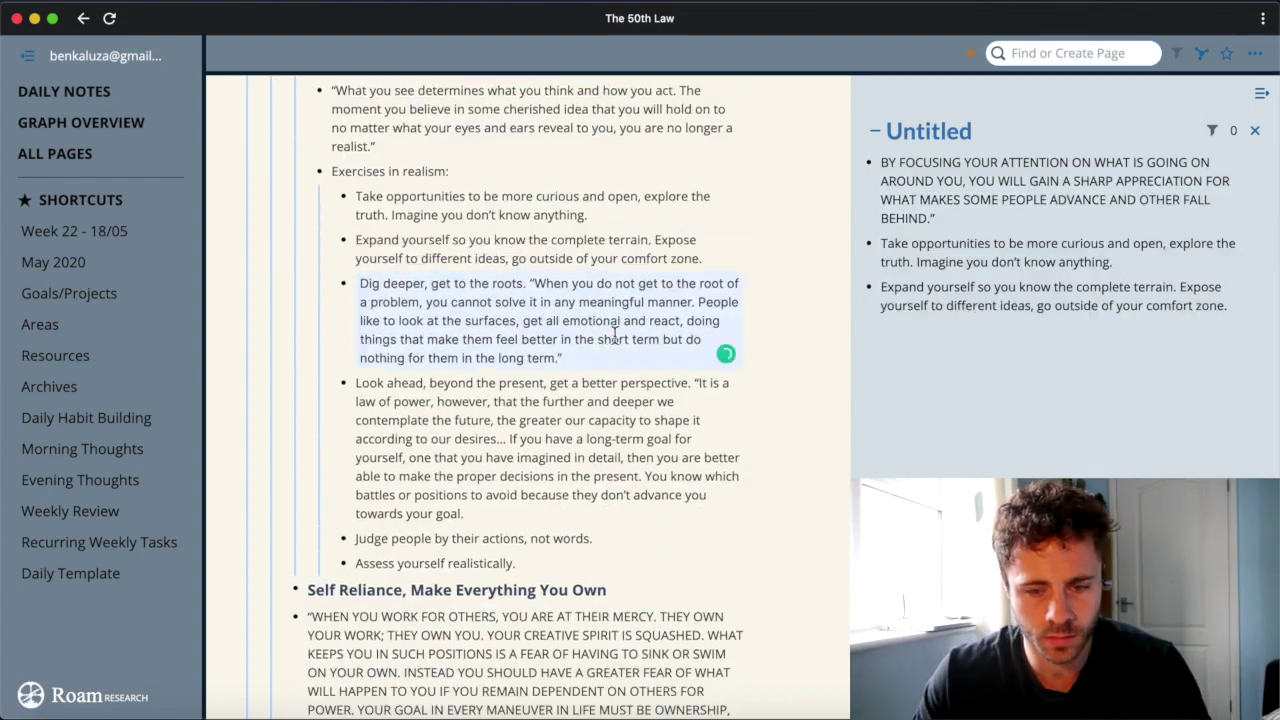
{"action": "scroll", "coordinate": [603, 356], "scroll_direction": "down", "scroll_amount": 2}
{"action": "key", "text": "super+Up"}
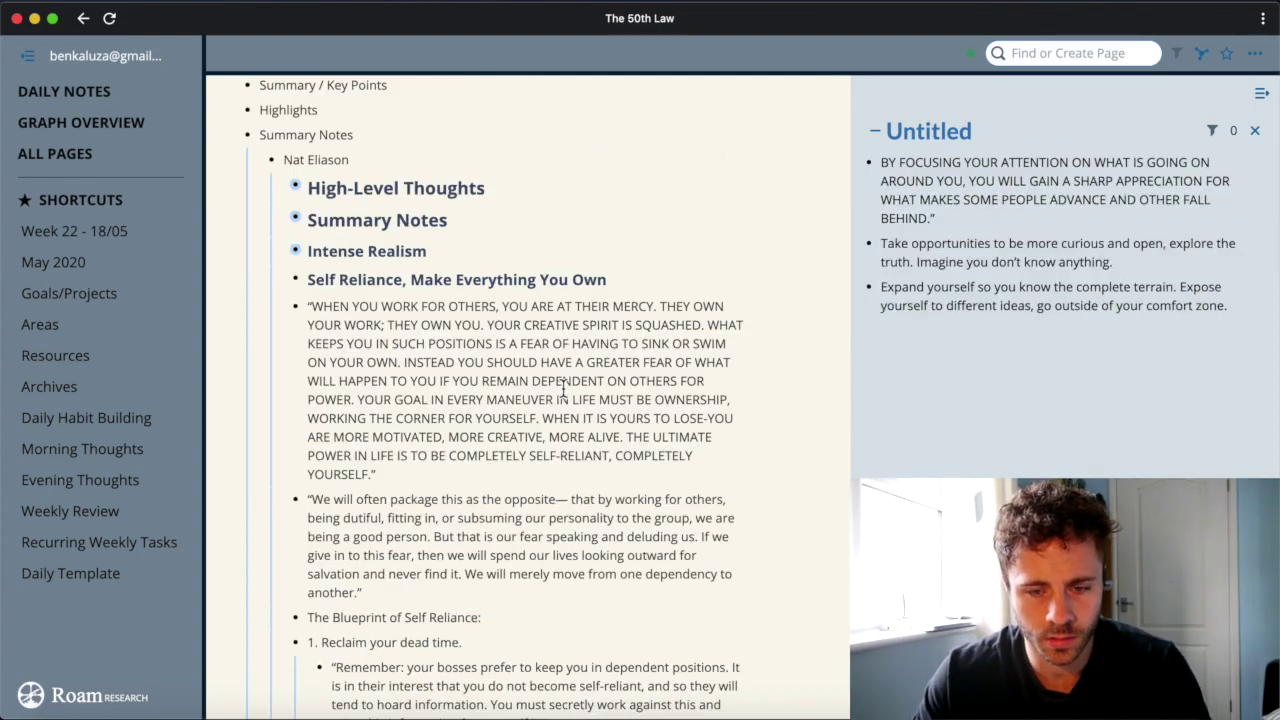
Step: Add the "Expand yourself so you know the complete terrain" and "You must not be afraid of your uniqueness" passages as new bullets in the side note
{"action": "scroll", "coordinate": [563, 388], "scroll_direction": "down", "scroll_amount": 5}
{"action": "scroll", "coordinate": [614, 394], "scroll_direction": "down", "scroll_amount": 2}
{"action": "left_click", "coordinate": [1228, 308]}
{"action": "key", "text": "Return"}
{"action": "type", "text": "Expand yourself so you know the complete terrain. Expose yourself to different ideas, go outside of your comfort zone."}
{"action": "scroll", "coordinate": [508, 426], "scroll_direction": "down", "scroll_amount": 4}
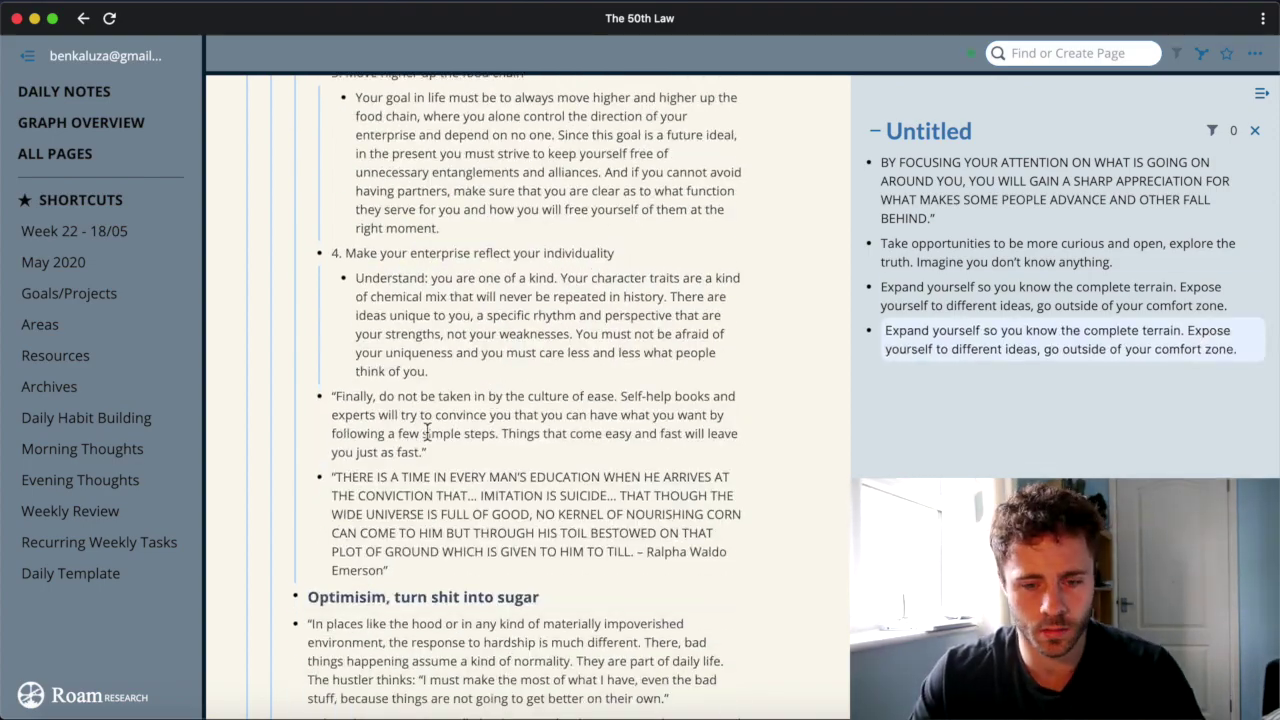
{"action": "key", "text": "Return"}
{"action": "type", "text": "You must not be afraid of your uniqueness and you must care less and less what people think of you."}
Step: Nest the remaining passages under their section headings in the Nat Eliason notes and collapse the sections not being read
{"action": "scroll", "coordinate": [509, 443], "scroll_direction": "down", "scroll_amount": 4}
{"action": "key", "text": "super+Up"}
{"action": "left_click_drag", "start_coordinate": [463, 640], "coordinate": [463, 377]}
{"action": "key", "text": "Tab"}
{"action": "left_click_drag", "start_coordinate": [403, 200], "coordinate": [403, 463]}
{"action": "left_click_drag", "start_coordinate": [415, 640], "coordinate": [415, 440]}
{"action": "key", "text": "Tab"}
{"action": "left_click", "coordinate": [285, 283]}
{"action": "scroll", "coordinate": [557, 366], "scroll_direction": "down", "scroll_amount": 4}
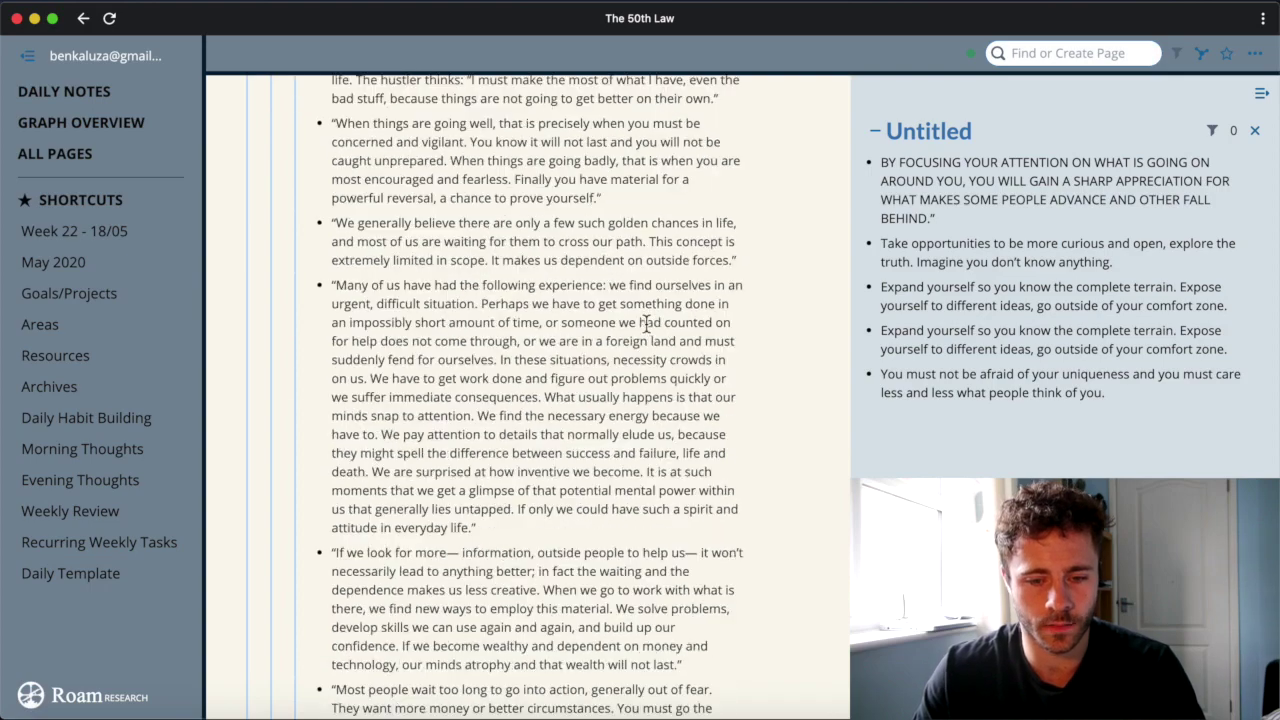
Step: Copy the passage from "We pay attention to details" to "attitude in everyday life" into a new side note bullet
{"action": "scroll", "coordinate": [650, 360], "scroll_direction": "down", "scroll_amount": 1}
{"action": "left_click", "coordinate": [569, 371]}
{"action": "left_click_drag", "start_coordinate": [569, 371], "coordinate": [486, 484]}
{"action": "left_click", "coordinate": [1150, 392]}
{"action": "key", "text": "Return"}
{"action": "key", "text": "super+v"}
Step: Copy "You must go the opposite direction and move before you think you are ready." from the Optimisim section into the side note
{"action": "scroll", "coordinate": [494, 406], "scroll_direction": "down", "scroll_amount": 4}
{"action": "left_click", "coordinate": [620, 393]}
{"action": "left_click_drag", "start_coordinate": [624, 393], "coordinate": [689, 411]}
{"action": "scroll", "coordinate": [529, 451], "scroll_direction": "down", "scroll_amount": 3}
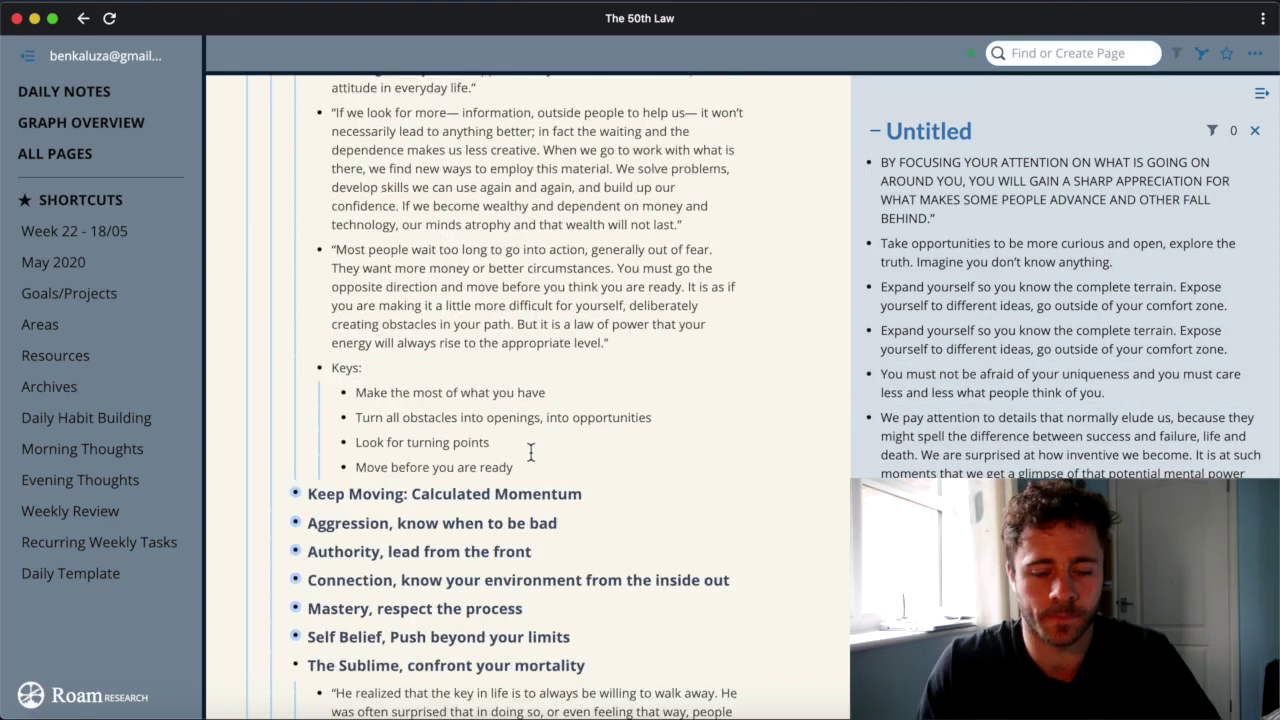
Step: Collapse the Optimisim section, and expand Keep Moving: Calculated Momentum to select its Keys bullets
{"action": "scroll", "coordinate": [500, 430], "scroll_direction": "up", "scroll_amount": 10}
{"action": "left_click", "coordinate": [285, 237]}
{"action": "left_click", "coordinate": [285, 266]}
{"action": "scroll", "coordinate": [621, 379], "scroll_direction": "down", "scroll_amount": 2}
{"action": "scroll", "coordinate": [620, 451], "scroll_direction": "down", "scroll_amount": 1}
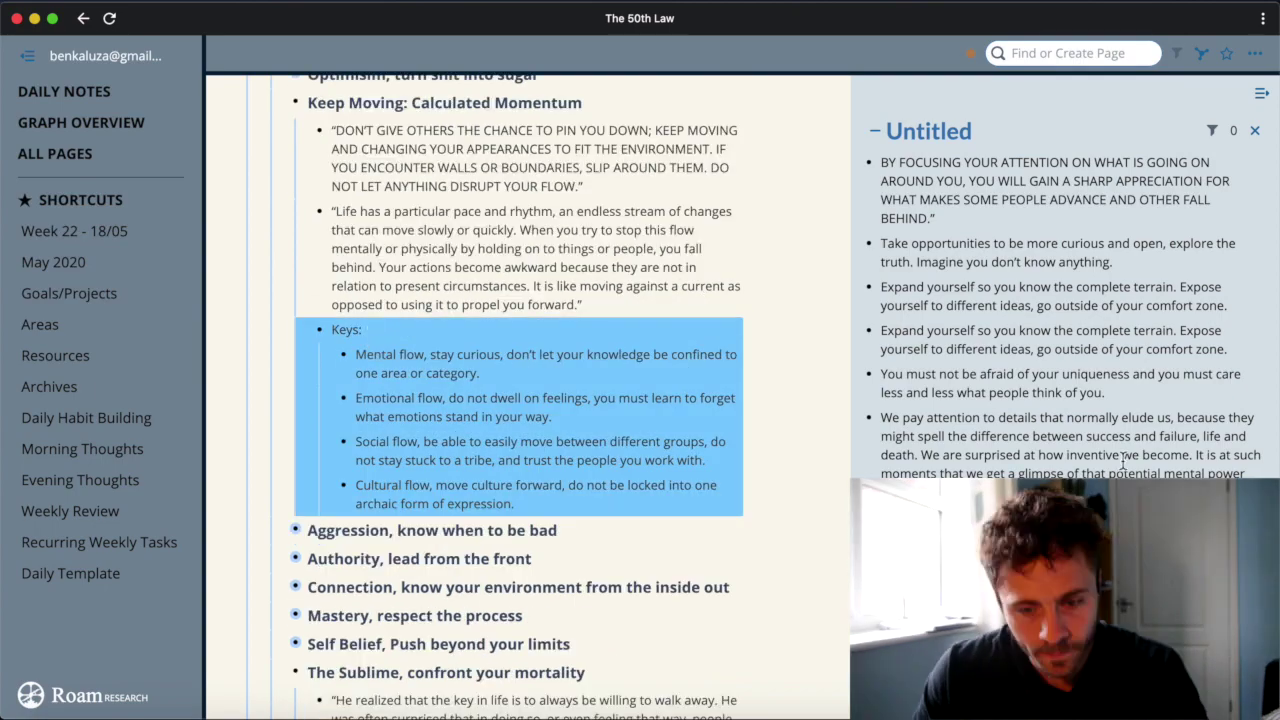
Step: Collapse the Keep Moving section and go through the Aggression and Authority sections one at a time
{"action": "left_click", "coordinate": [285, 117]}
{"action": "left_click", "coordinate": [285, 174]}
{"action": "scroll", "coordinate": [405, 388], "scroll_direction": "down", "scroll_amount": 1}
{"action": "left_click", "coordinate": [285, 133]}
{"action": "left_click", "coordinate": [285, 162]}
{"action": "scroll", "coordinate": [500, 372], "scroll_direction": "down", "scroll_amount": 1}
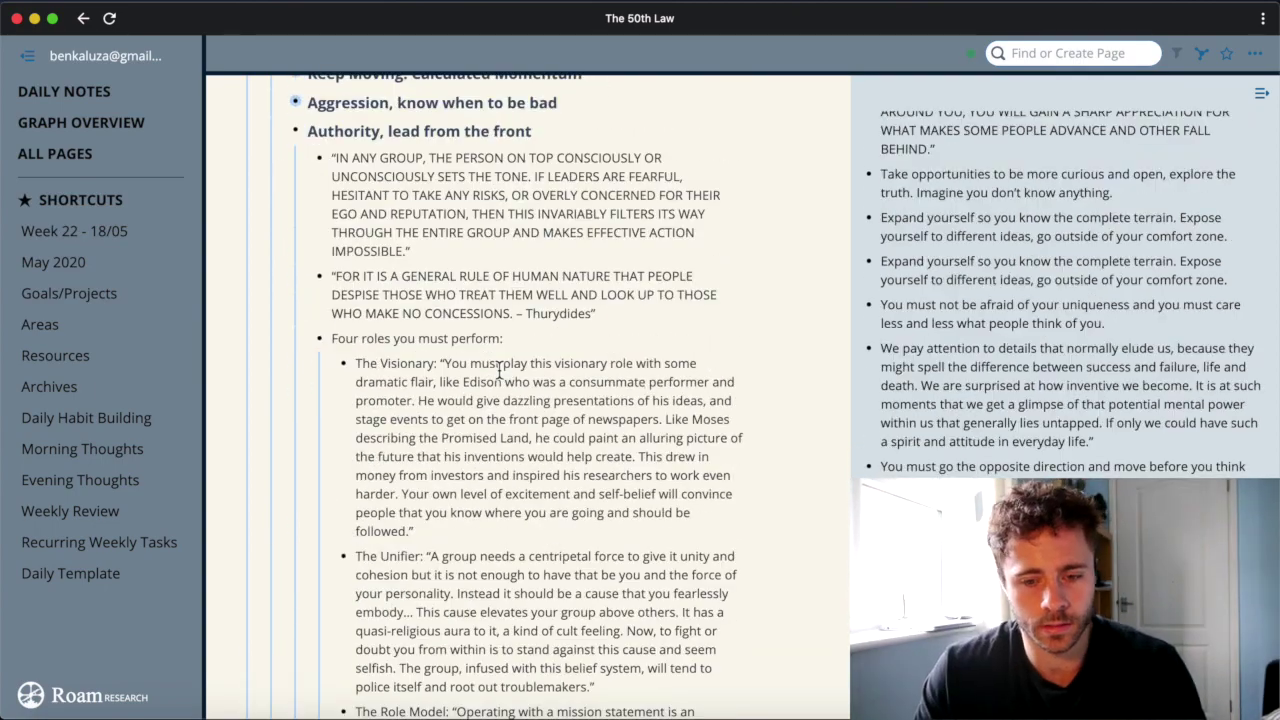
{"action": "scroll", "coordinate": [500, 372], "scroll_direction": "down", "scroll_amount": 8}
Step: Review the collected passages under Highlights, from the Nat group down to the last bullet before Summary Notes
{"action": "scroll", "coordinate": [388, 395], "scroll_direction": "up", "scroll_amount": 8}
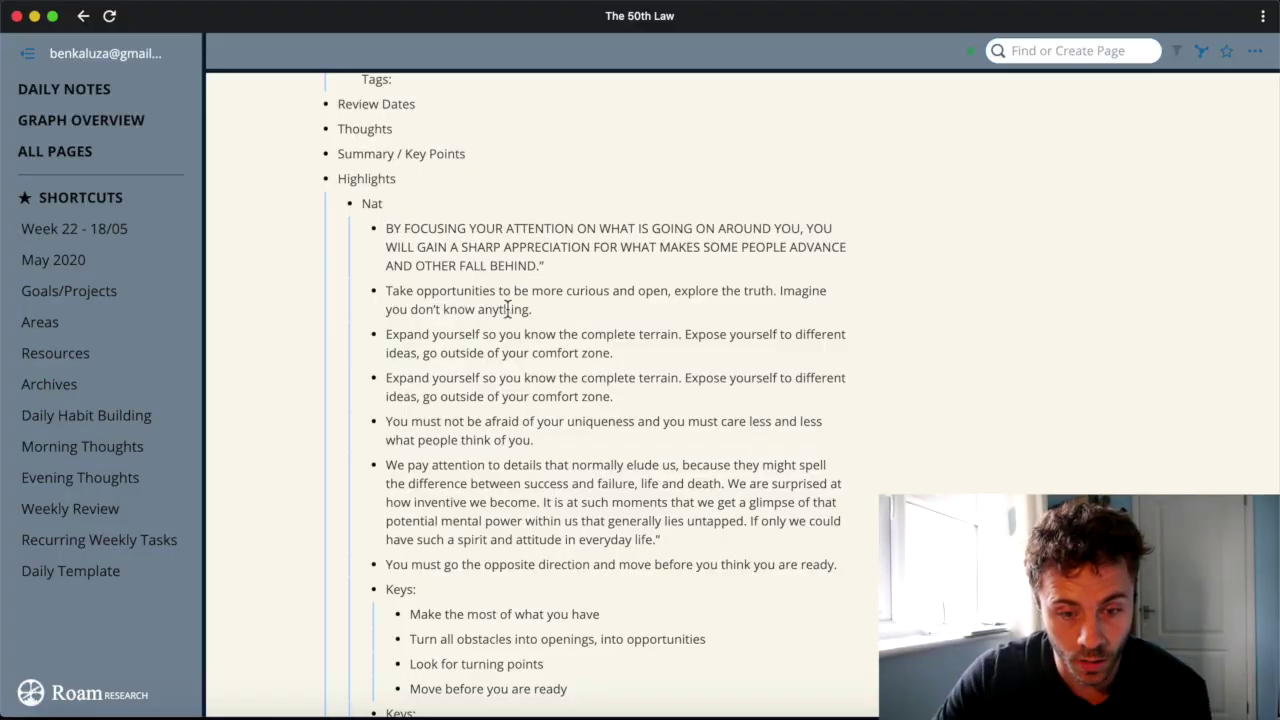
{"action": "scroll", "coordinate": [507, 308], "scroll_direction": "down", "scroll_amount": 5}
{"action": "scroll", "coordinate": [557, 318], "scroll_direction": "up", "scroll_amount": 4}
{"action": "scroll", "coordinate": [557, 318], "scroll_direction": "up", "scroll_amount": 1}
{"action": "scroll", "coordinate": [574, 363], "scroll_direction": "down", "scroll_amount": 15}
{"action": "scroll", "coordinate": [578, 365], "scroll_direction": "down", "scroll_amount": 10}
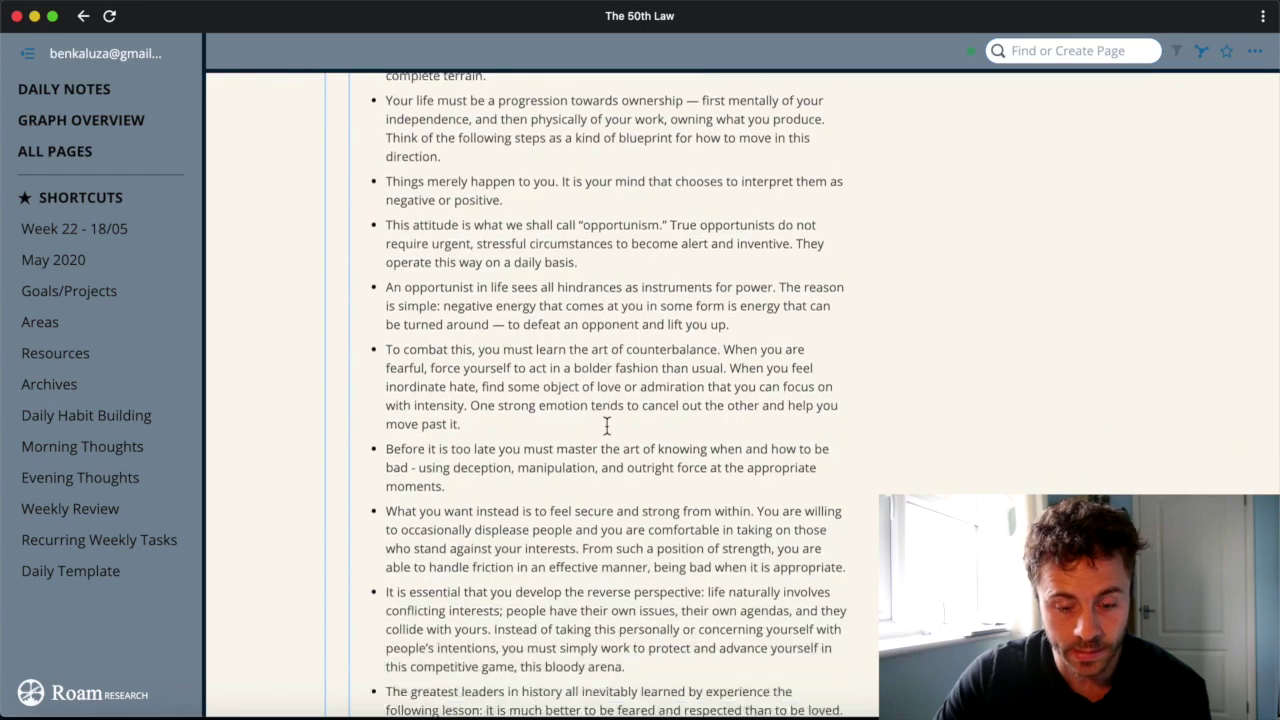
{"action": "scroll", "coordinate": [606, 427], "scroll_direction": "down", "scroll_amount": 10}
{"action": "scroll", "coordinate": [606, 427], "scroll_direction": "down", "scroll_amount": 12}
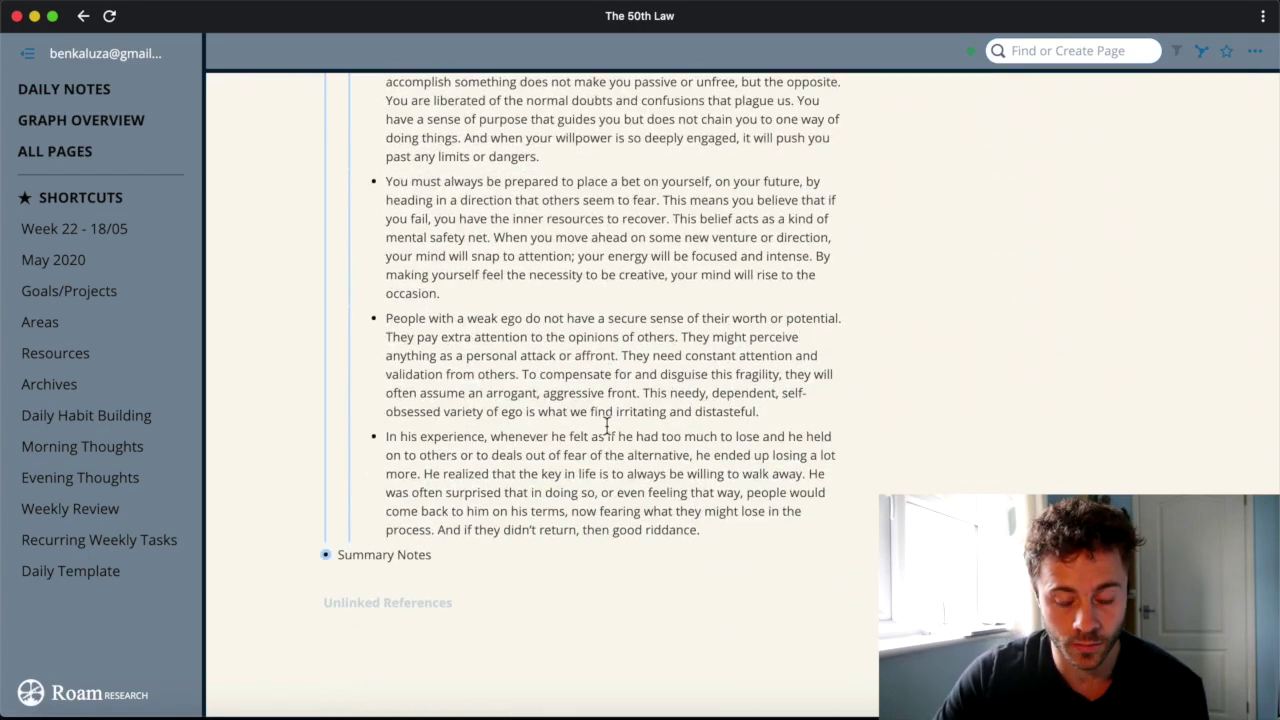
{"action": "scroll", "coordinate": [606, 427], "scroll_direction": "up", "scroll_amount": 15}
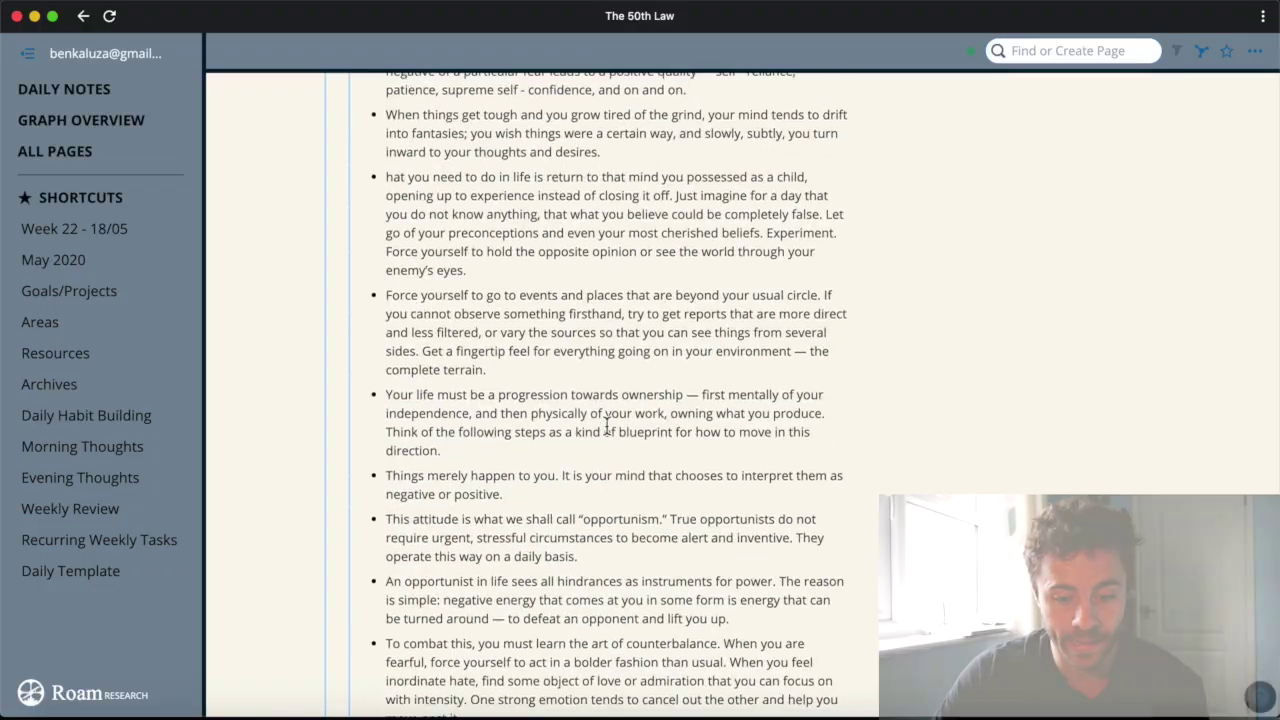